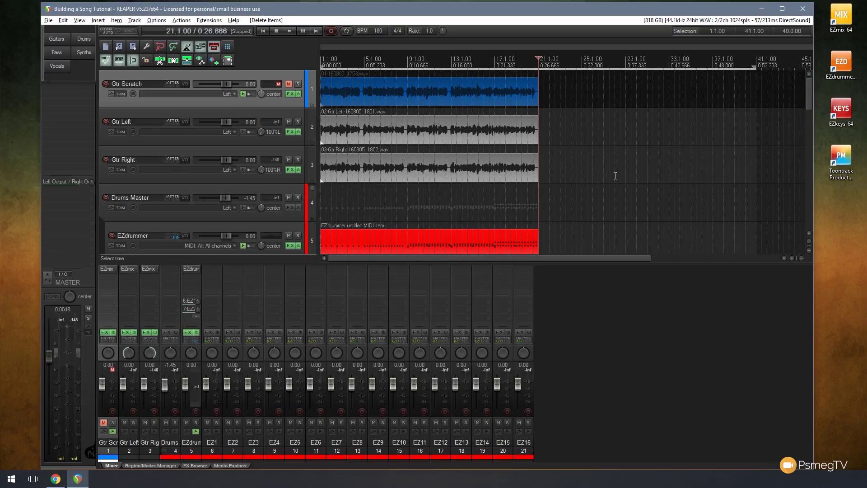
- Add track 22 below EZ16, colour it green, arm it and turn on input monitoring
left_click_drag(808, 95, 797, 219)
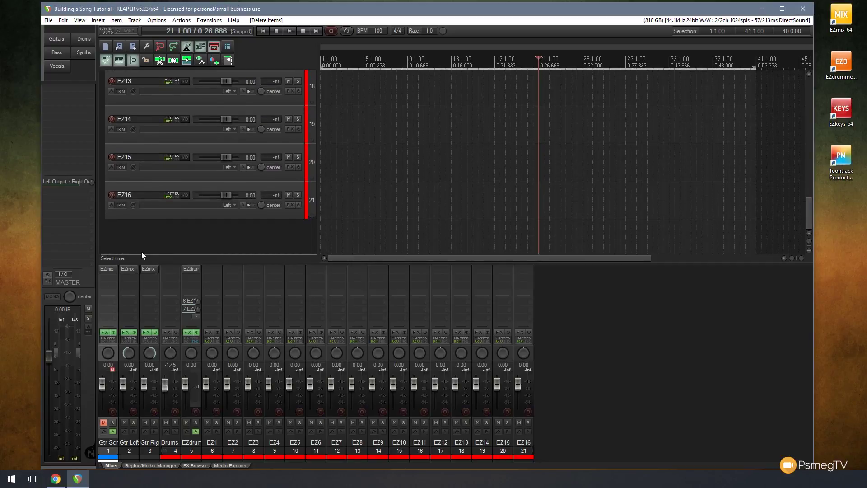
left_click(115, 233)
right_click(115, 234)
double_click(111, 228)
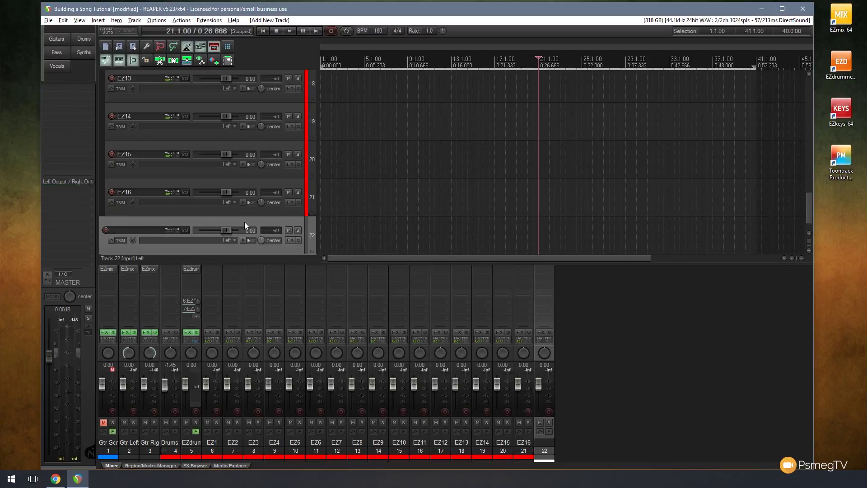
left_click(61, 54)
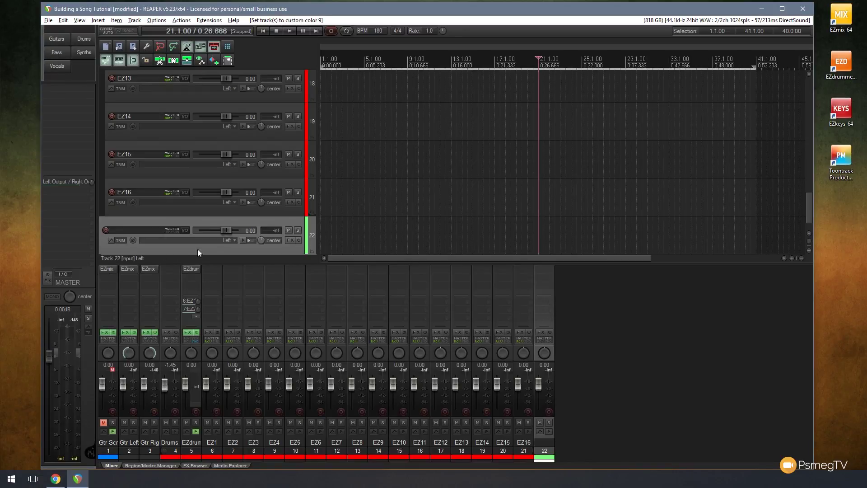
left_click(107, 232)
left_click(242, 240)
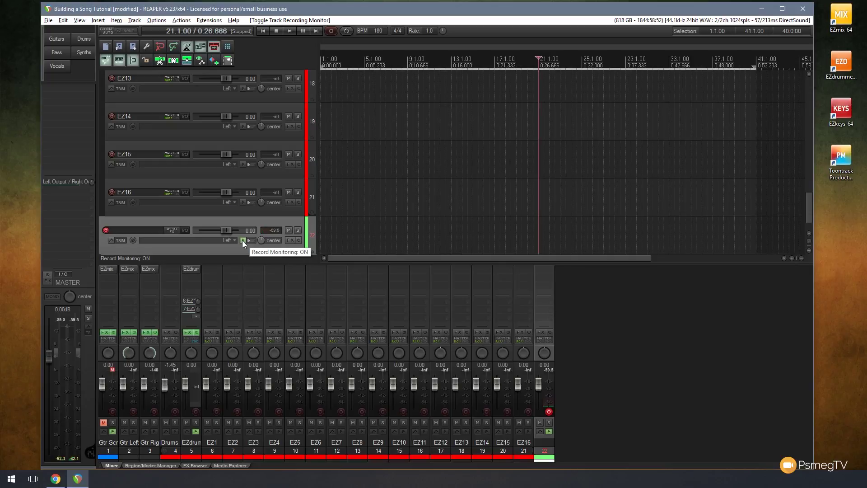
- Turn off monitoring on track 22 and record a bass take from the project start
left_click(242, 240)
key("Home")
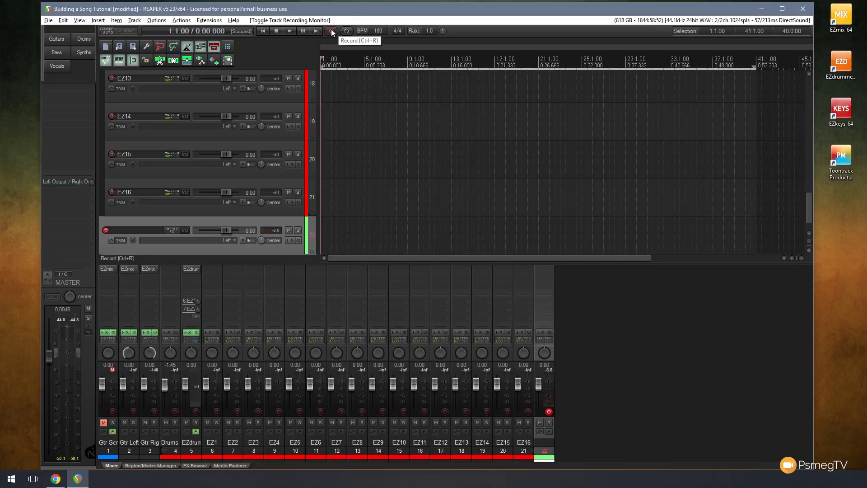
left_click(330, 31)
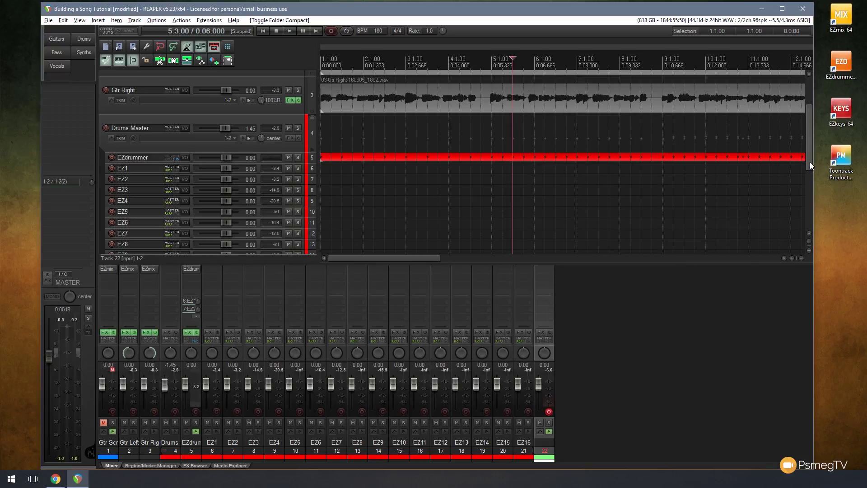
- Add two more empty tracks, 23 and 24, below track 22
left_click_drag(809, 162, 798, 249)
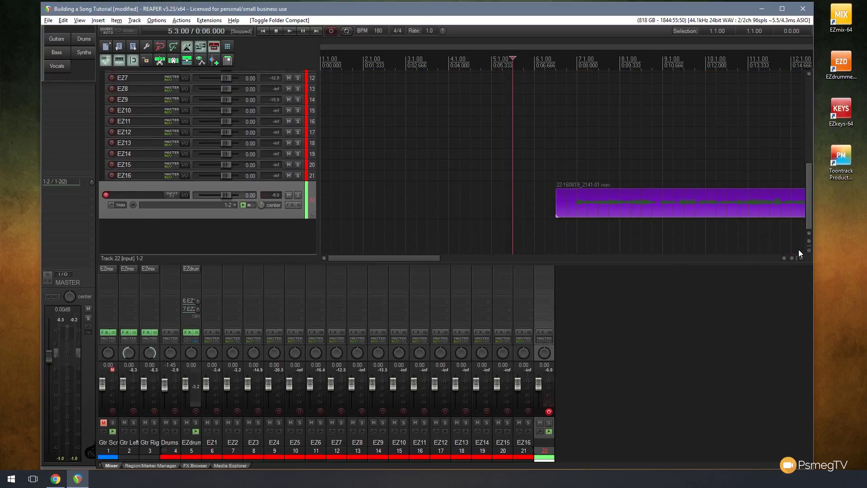
double_click(184, 237)
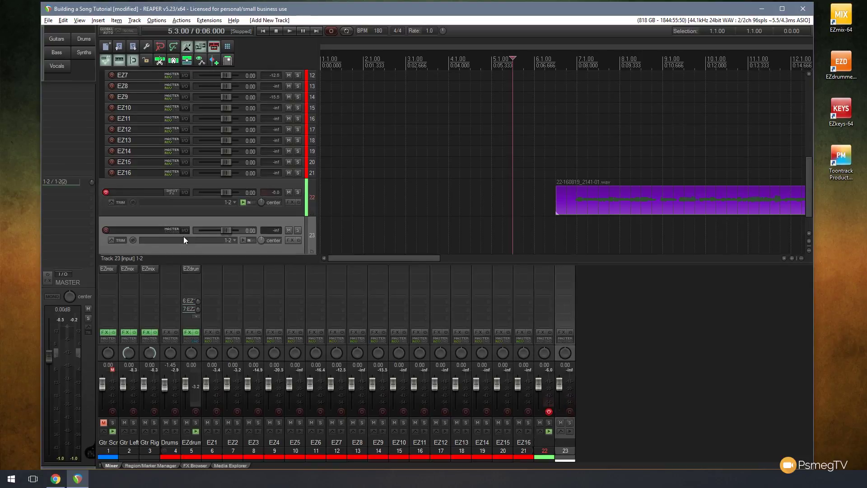
key("ctrl+t")
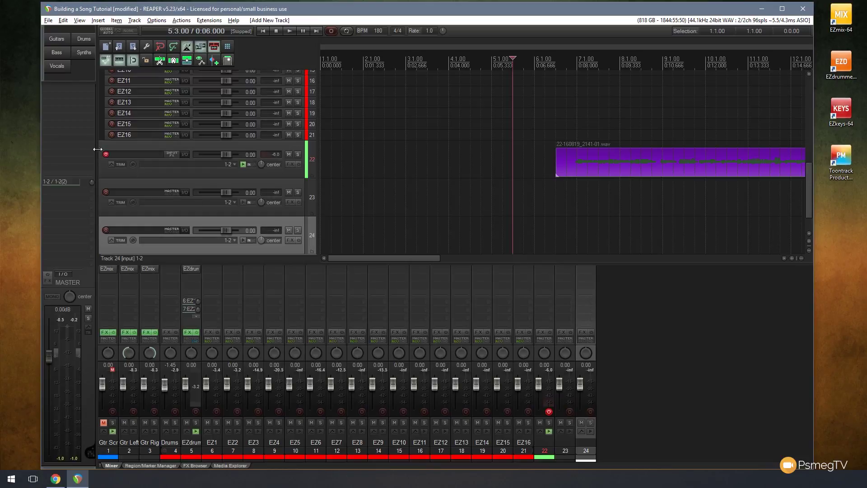
- Disarm the recorded track, move track 24 above it, and nest tracks under folder track 22
left_click(105, 154)
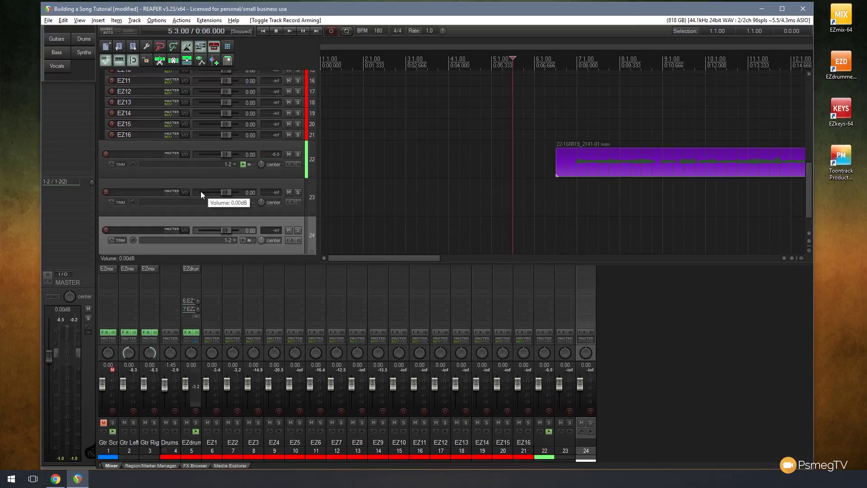
left_click_drag(177, 218, 169, 147)
left_click_drag(159, 184, 219, 156)
left_click(170, 218)
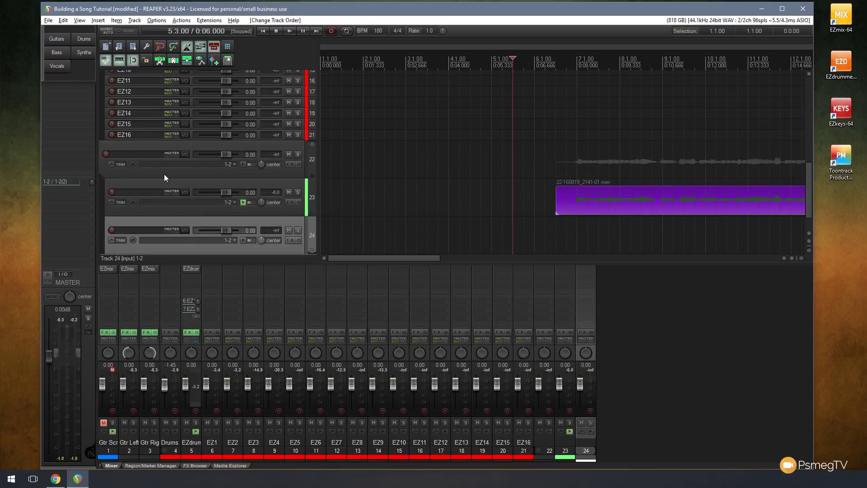
- Name folder track 22 'Bass Master'
left_click(144, 148)
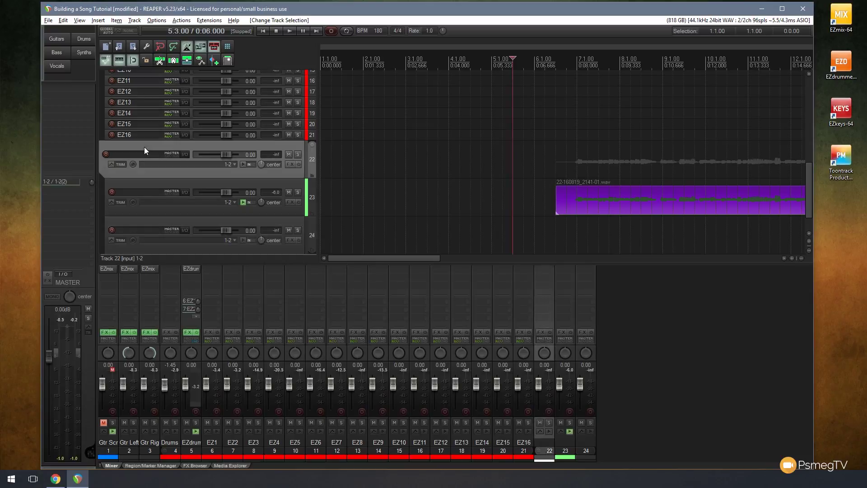
left_click(140, 185)
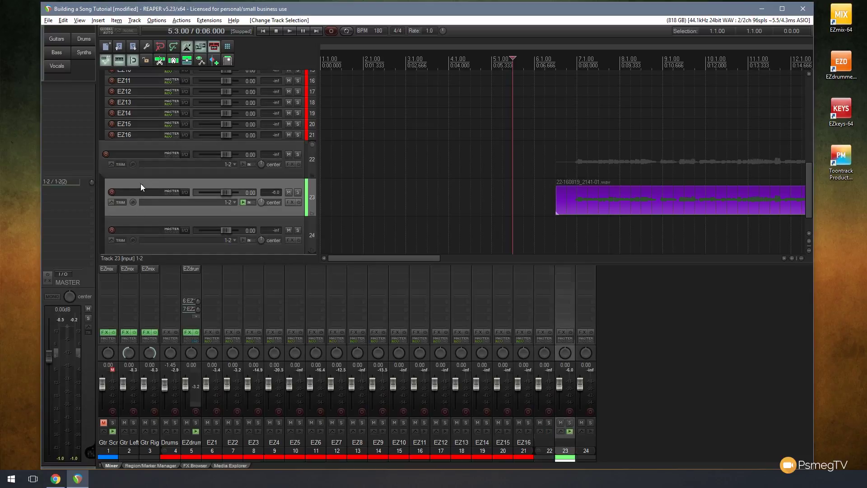
left_click(145, 220)
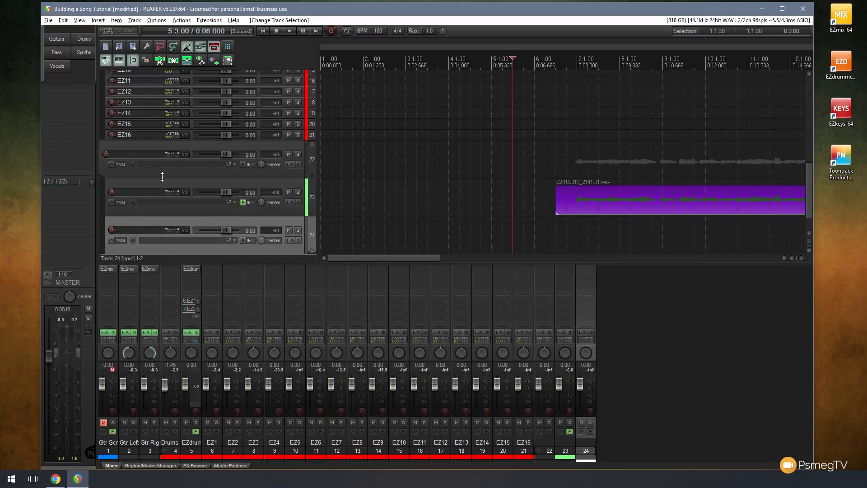
double_click(138, 155)
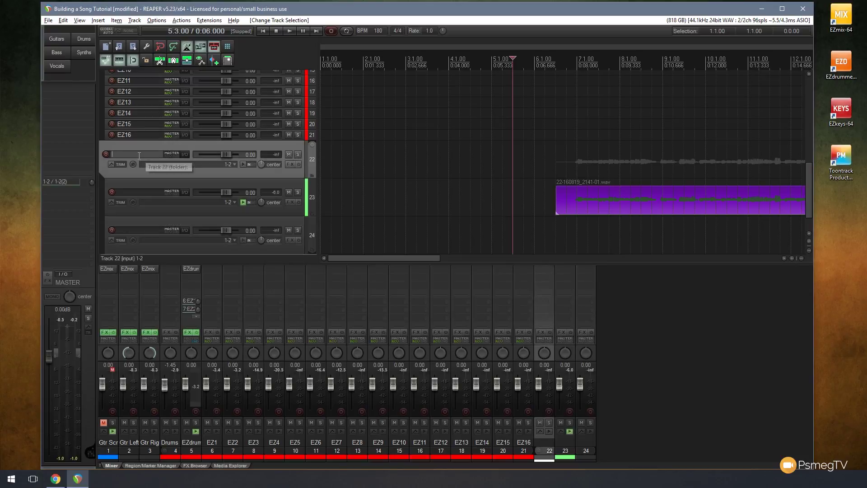
type("Bass Mastetr")
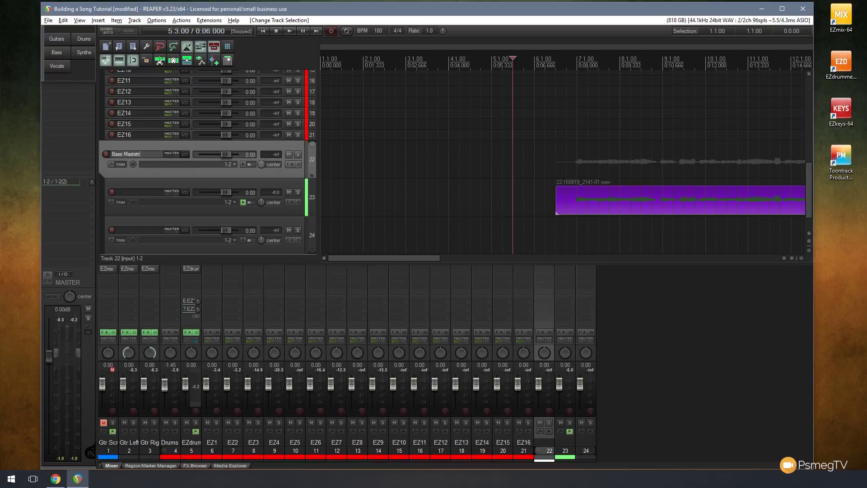
key("Return")
type("ster")
left_click(127, 197)
- Name track 23 'Bass' and track 24 'Bass Distorted'
double_click(128, 193)
type("Bass")
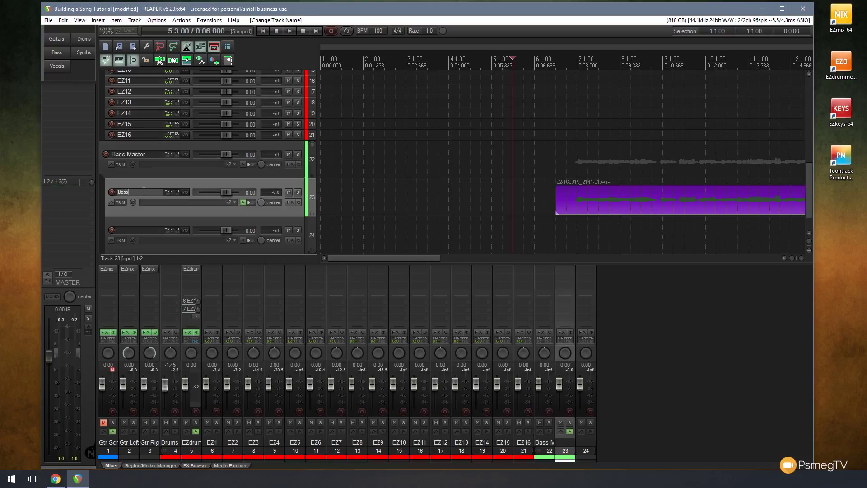
left_click(136, 234)
type("Bass DI")
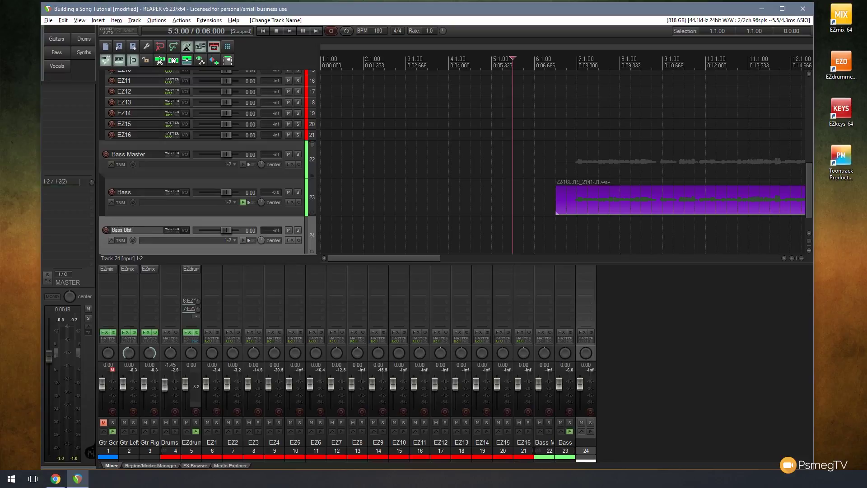
type("storted")
left_click_drag(169, 248, 180, 215)
- Copy the bass item from track 23 onto Bass Distorted, aligned with the original
left_click(624, 196)
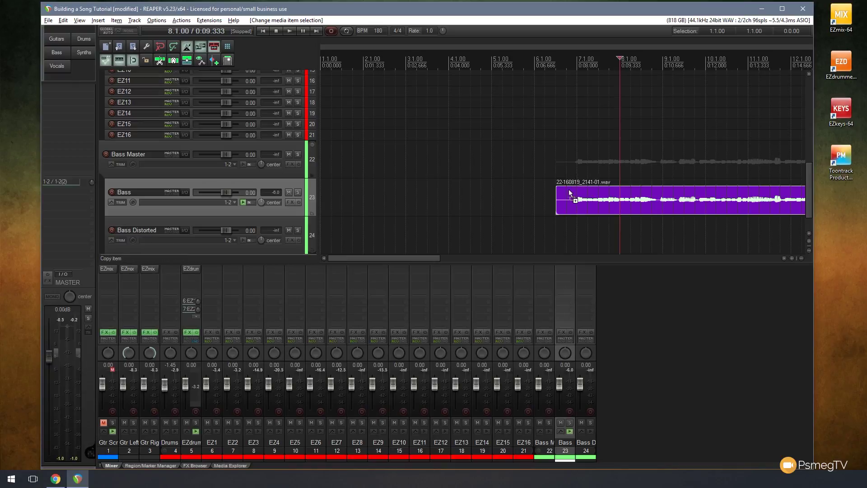
left_click_drag(570, 193, 567, 228)
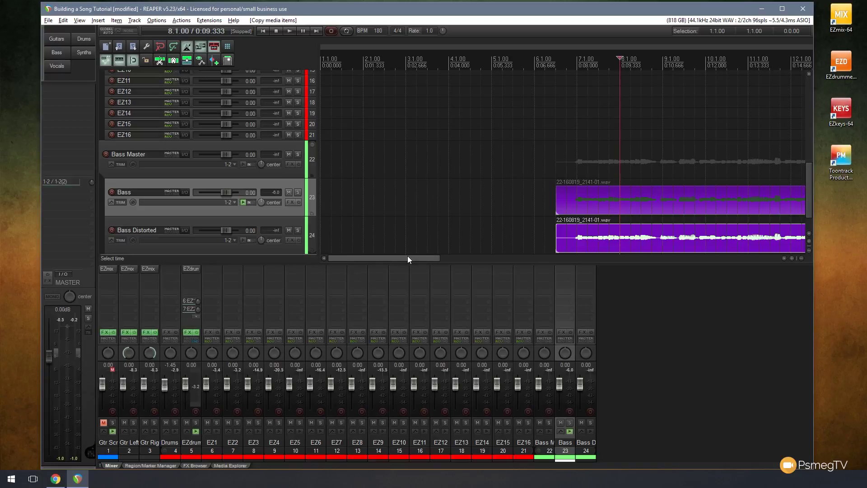
left_click_drag(407, 257, 470, 261)
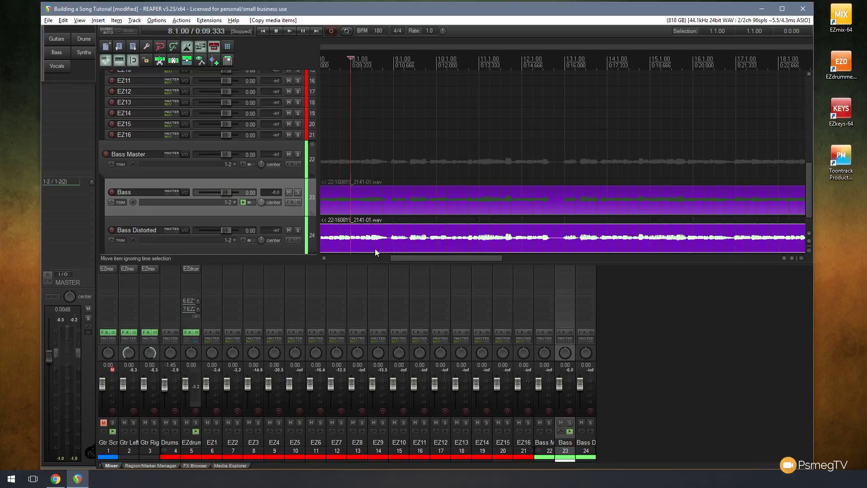
- Solo Bass Master and play the bass tracks, peaking around -11.2 dB, then stop
left_click(297, 155)
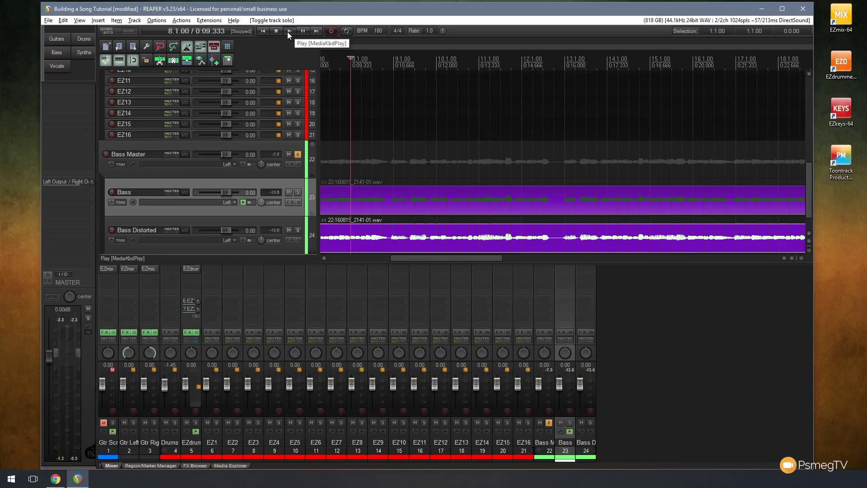
left_click(288, 32)
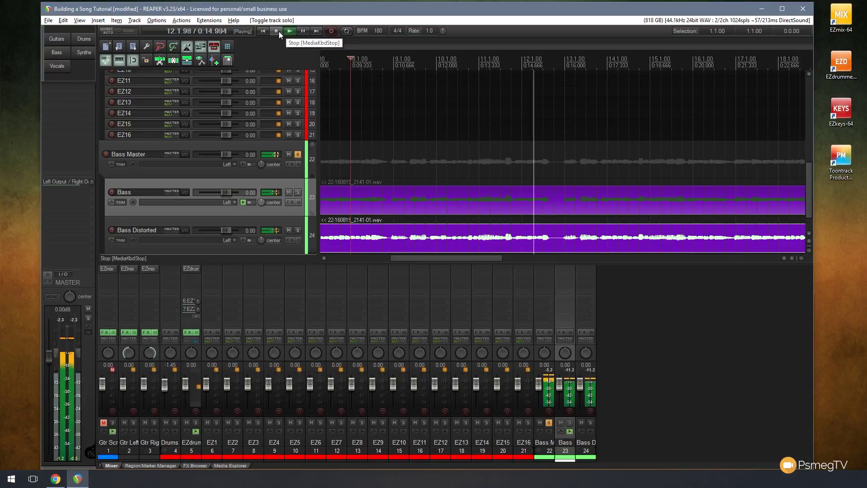
left_click(276, 31)
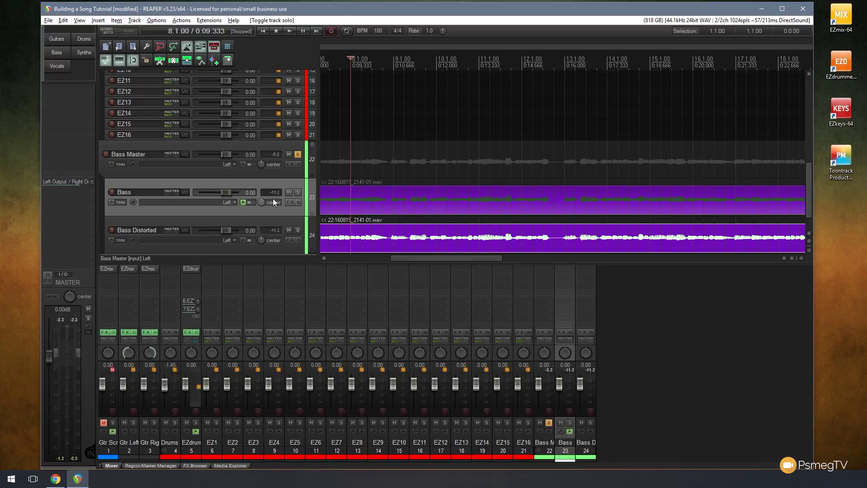
- Add the Toontrack EZmix 2 plugin to the Bass track and filter its presets to bass
left_click(291, 202)
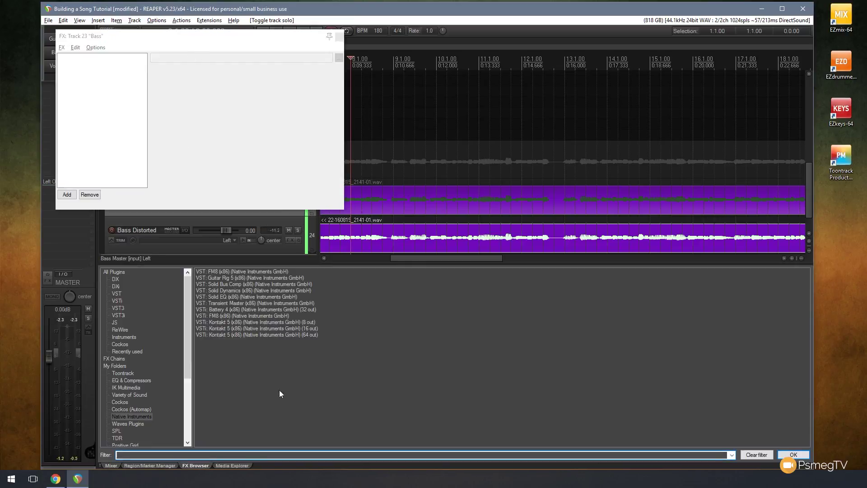
left_click(123, 373)
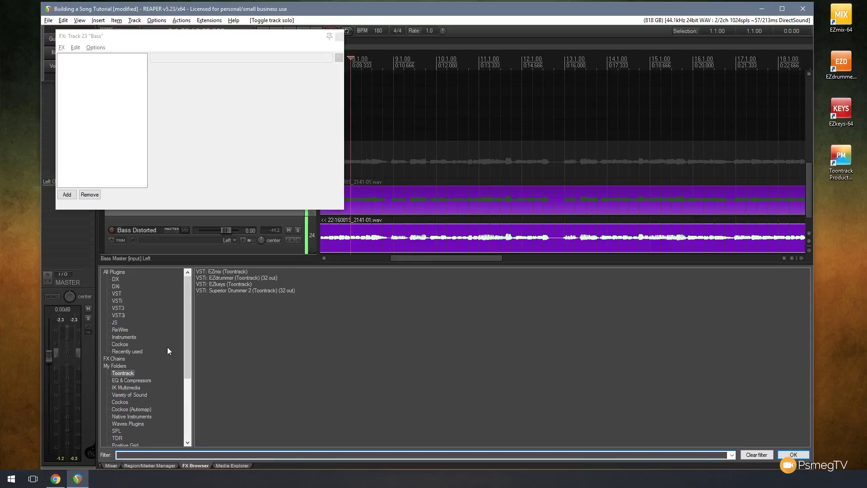
left_click_drag(212, 272, 108, 142)
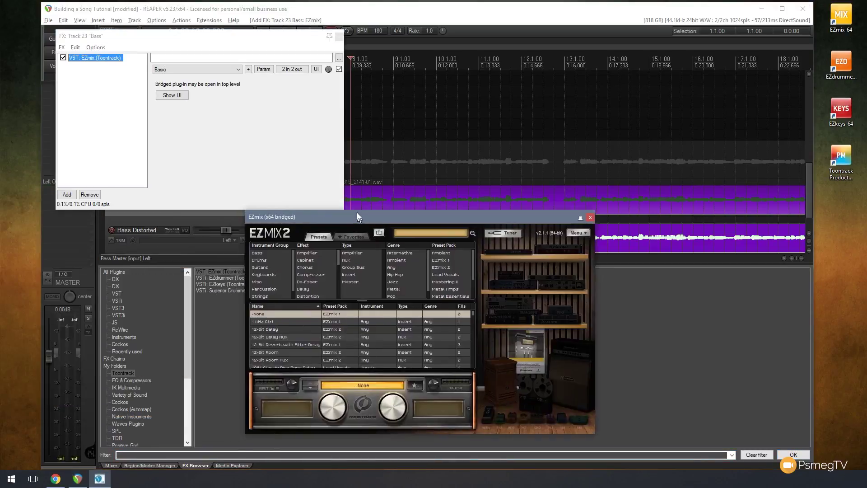
left_click(338, 37)
left_click_drag(332, 214, 190, 85)
left_click(119, 126)
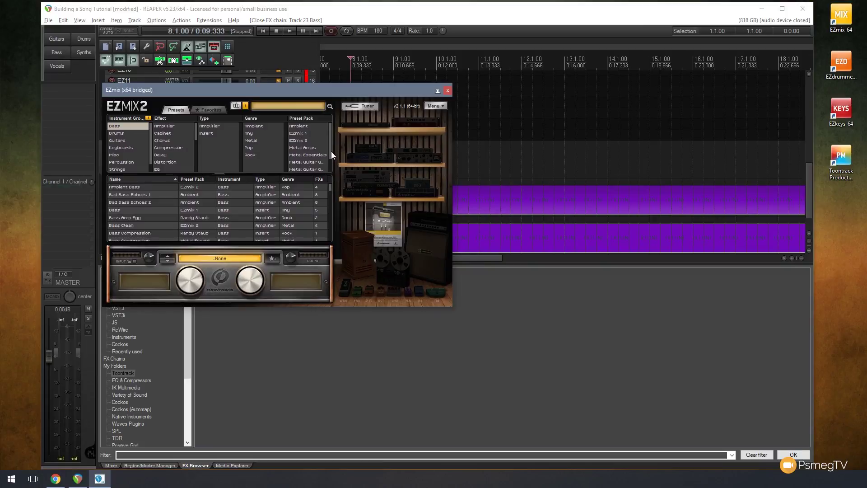
- Solo only the Bass track and move the EZmix window off the bass track rows
left_click_drag(331, 151, 321, 170)
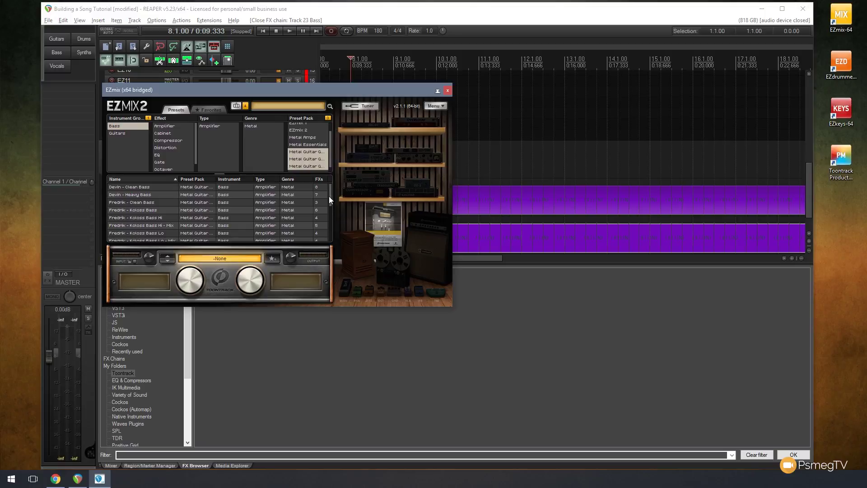
left_click_drag(329, 197, 329, 200)
left_click_drag(331, 93, 530, 245)
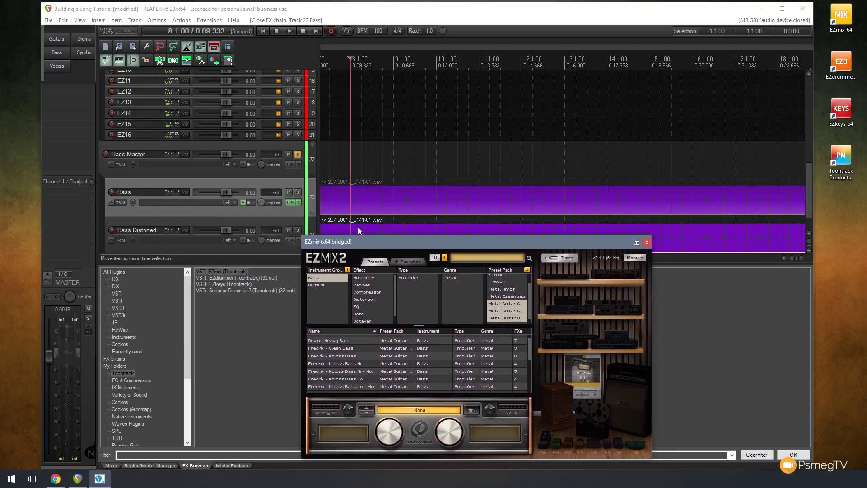
left_click(298, 193)
left_click(300, 154)
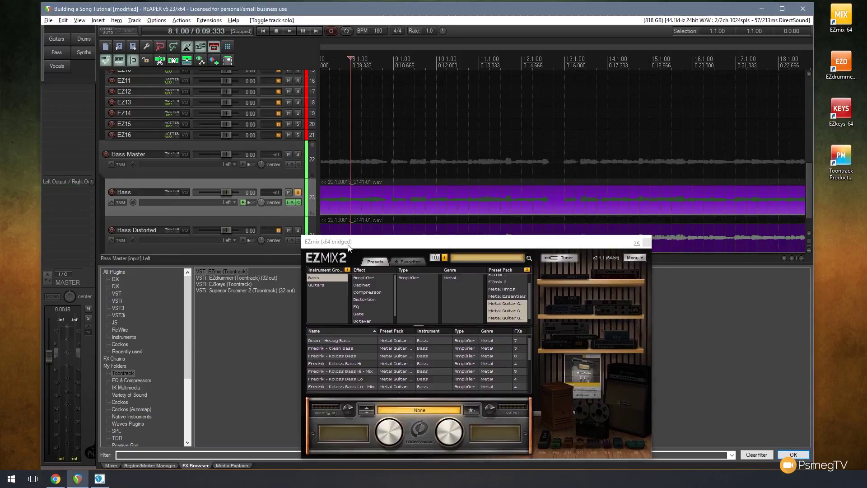
left_click_drag(353, 243, 210, 222)
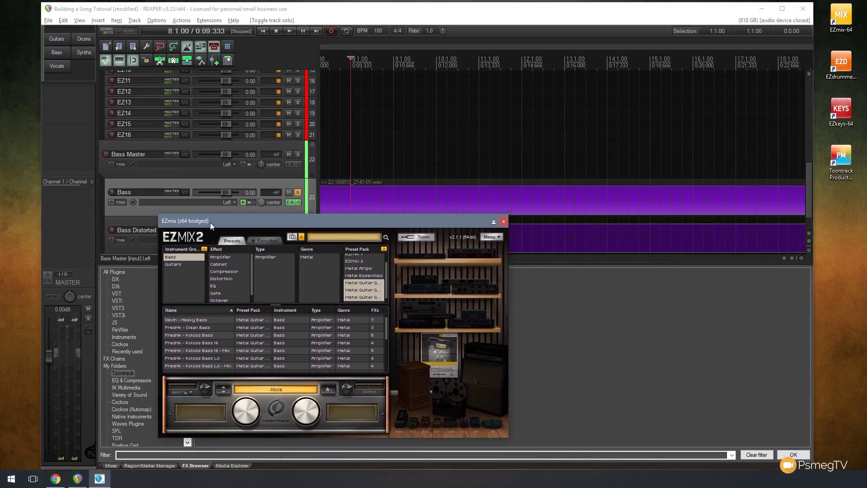
left_click_drag(320, 224, 294, 193)
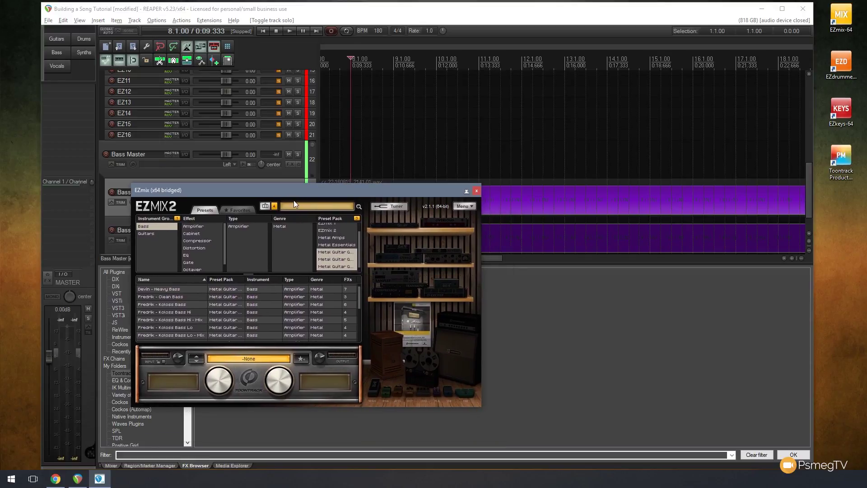
left_click_drag(294, 201, 308, 239)
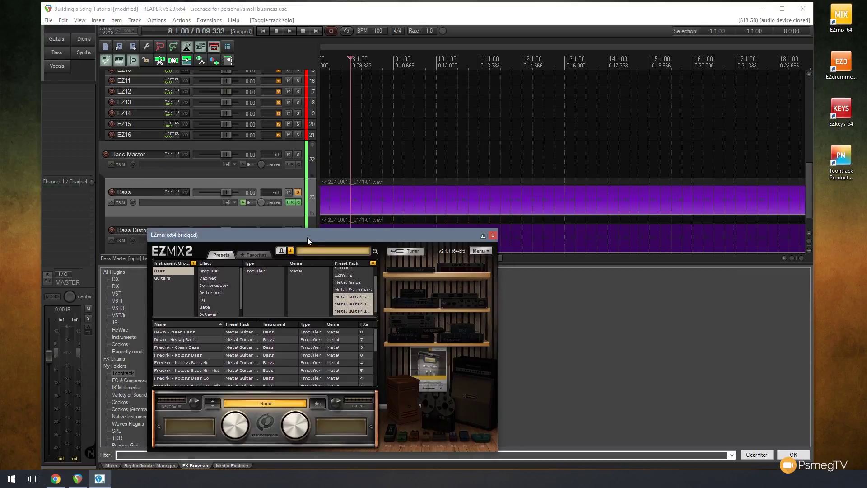
- Audition Devin and Fredrik bass presets during playback, keep Fredrik - Clean Bass, and close EZmix
left_click(288, 33)
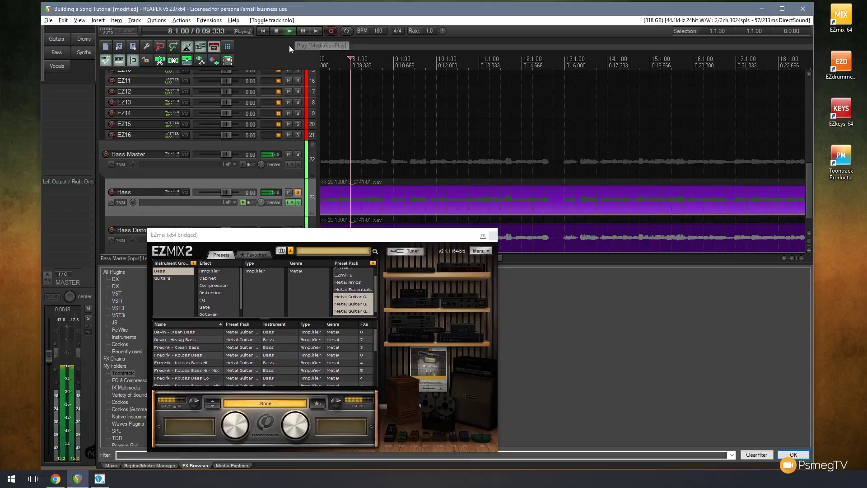
left_click(209, 333)
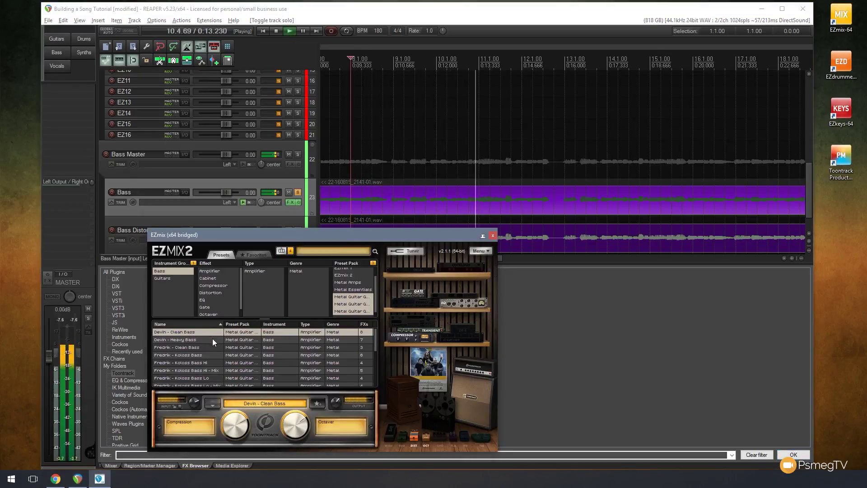
left_click(213, 341)
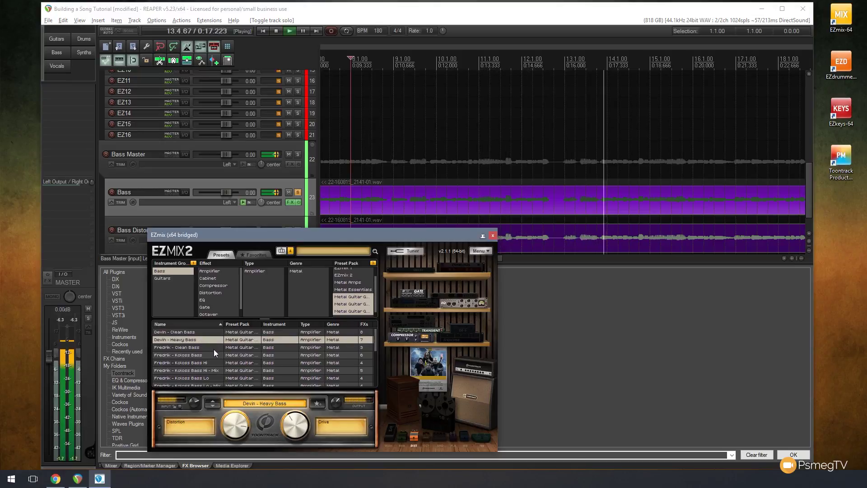
left_click(213, 354)
left_click_drag(332, 406, 335, 411)
left_click(210, 347)
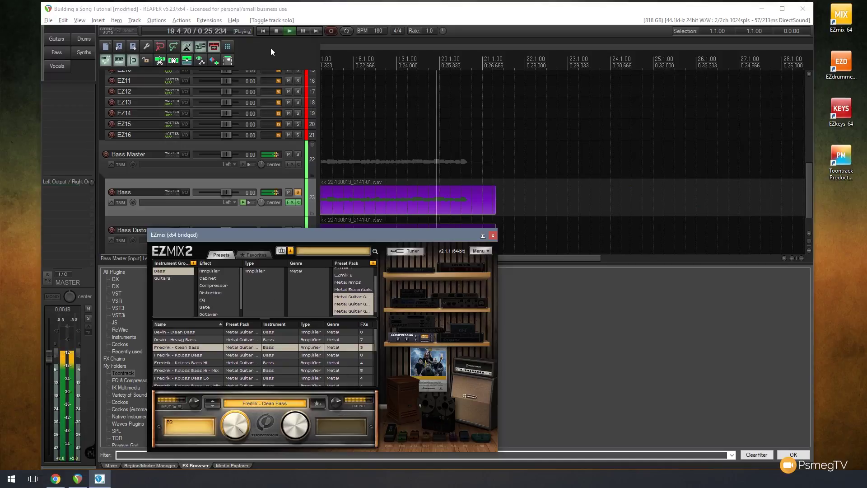
left_click(276, 31)
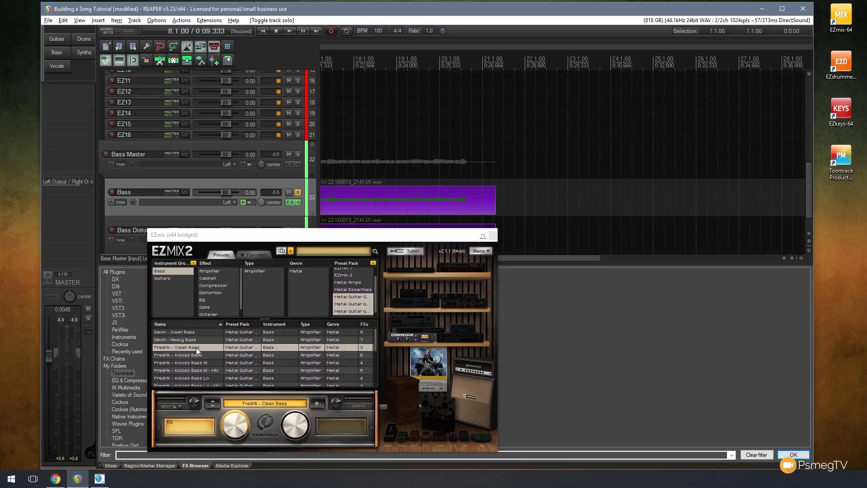
left_click(492, 235)
- Unsolo Bass, solo Bass Master instead, and select the Bass Distorted track
left_click_drag(519, 261, 451, 259)
left_click(297, 192)
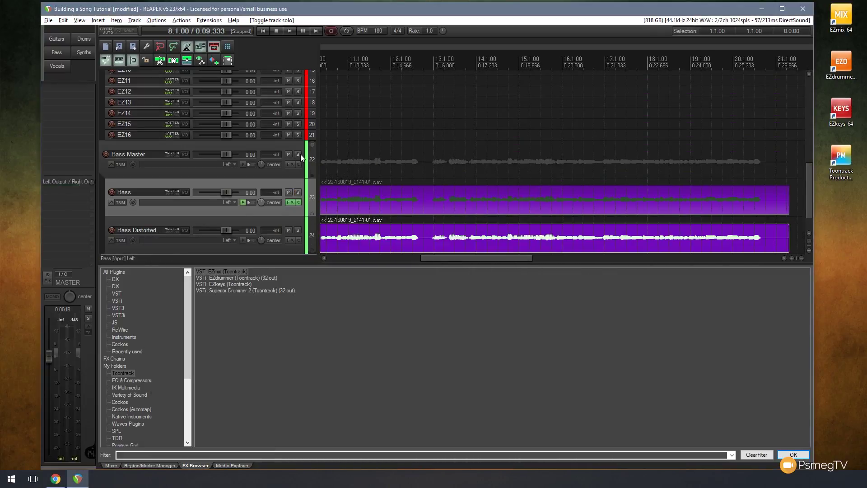
left_click(298, 154)
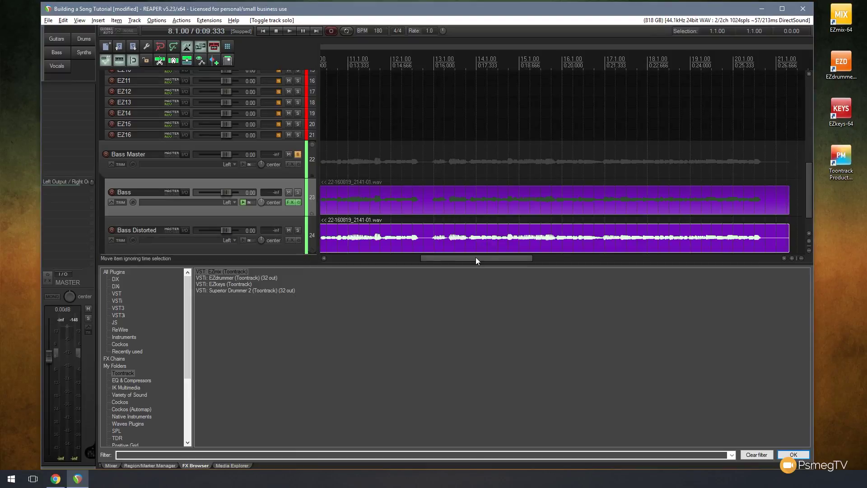
left_click_drag(475, 257, 423, 258)
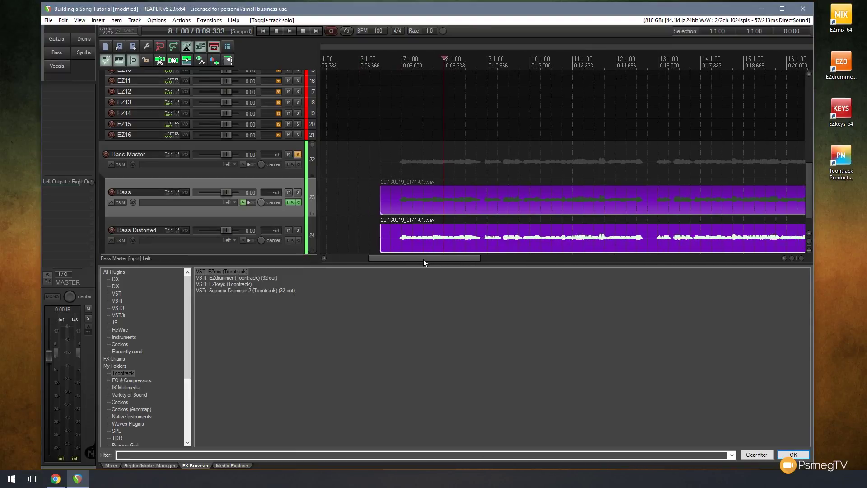
left_click(409, 232)
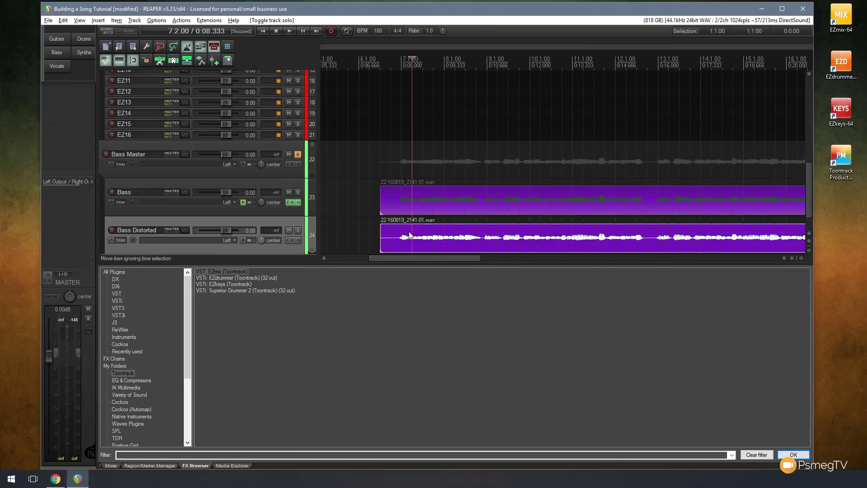
- Add EZmix to Bass Distorted with the Ryan - Big Nasty Bass preset, filtered by Bass/Metal Guitar
left_click(289, 238)
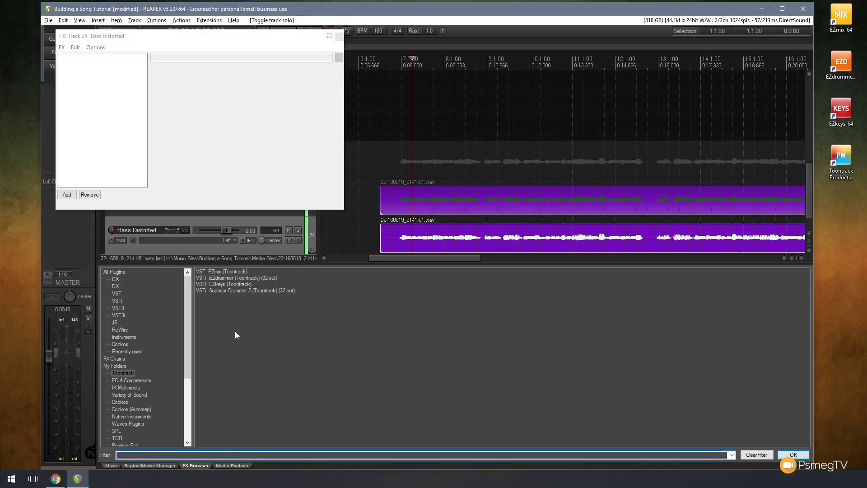
left_click_drag(218, 273, 104, 113)
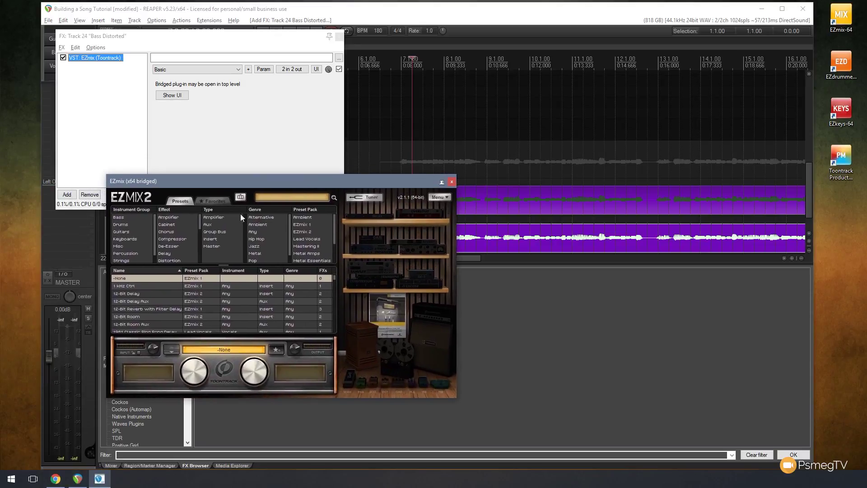
left_click(119, 217)
left_click(312, 253)
scroll(311, 259, "down", 1)
left_click(311, 256, "shift")
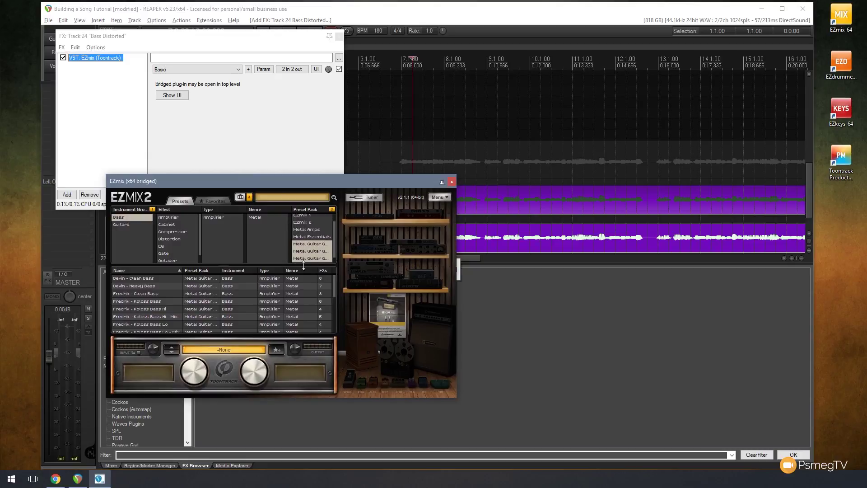
left_click_drag(335, 286, 326, 321)
left_click(153, 313)
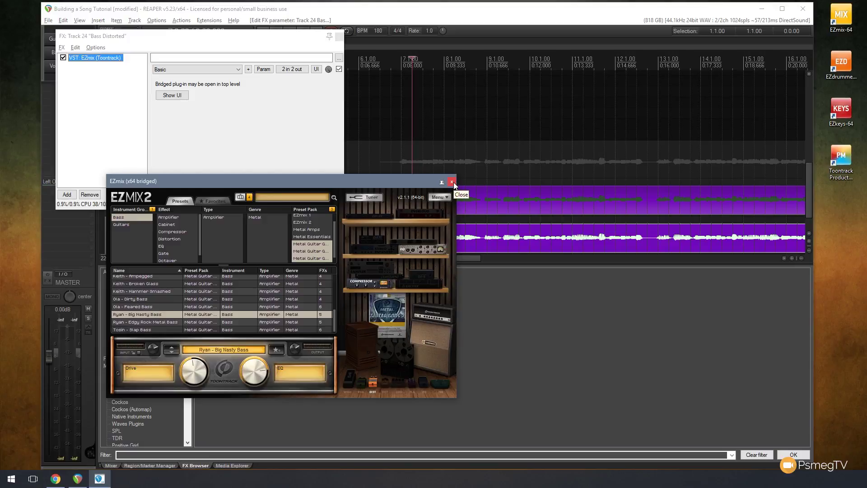
left_click(452, 182)
left_click(339, 38)
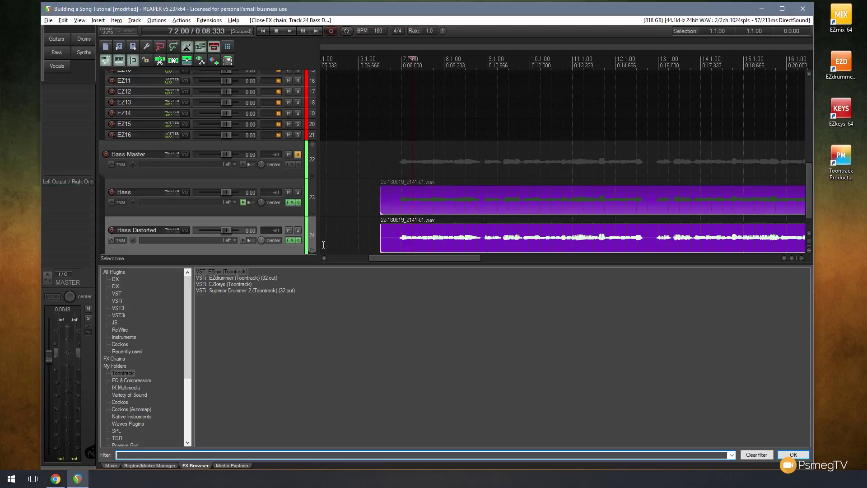
- Play from earlier in the song, muting and unmuting Bass Distorted and Bass to compare
left_click(379, 158)
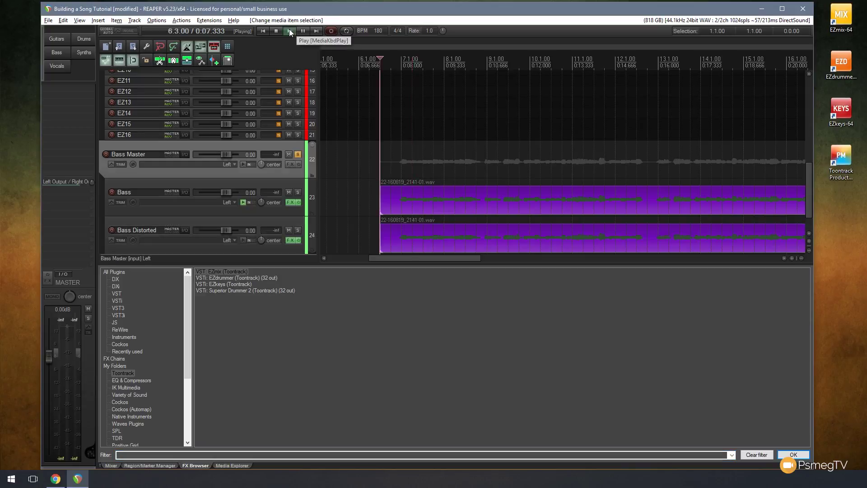
left_click(289, 30)
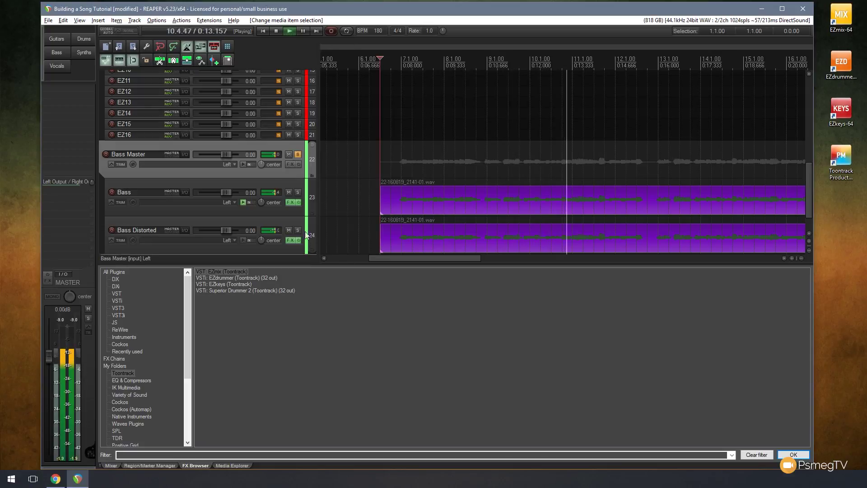
left_click(289, 230)
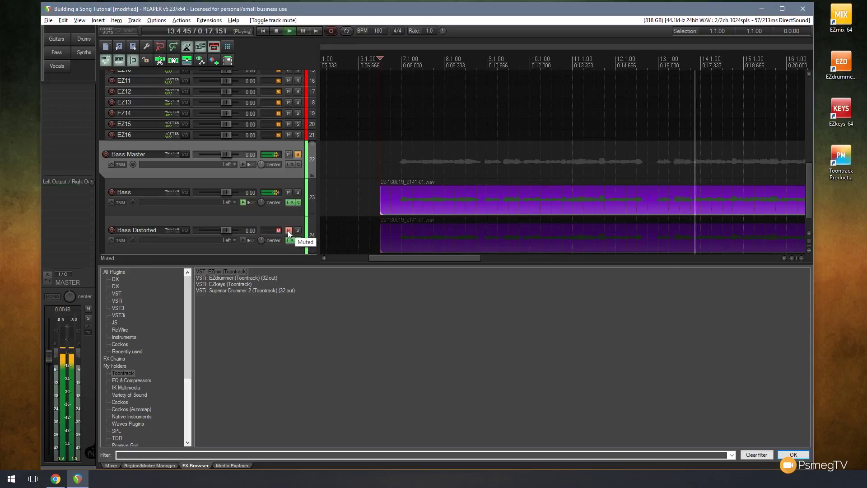
left_click(289, 231)
left_click(289, 193)
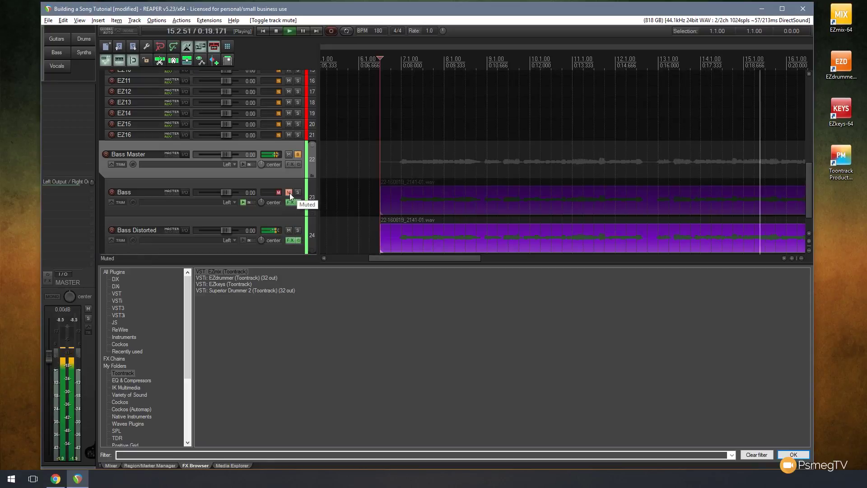
left_click(289, 193)
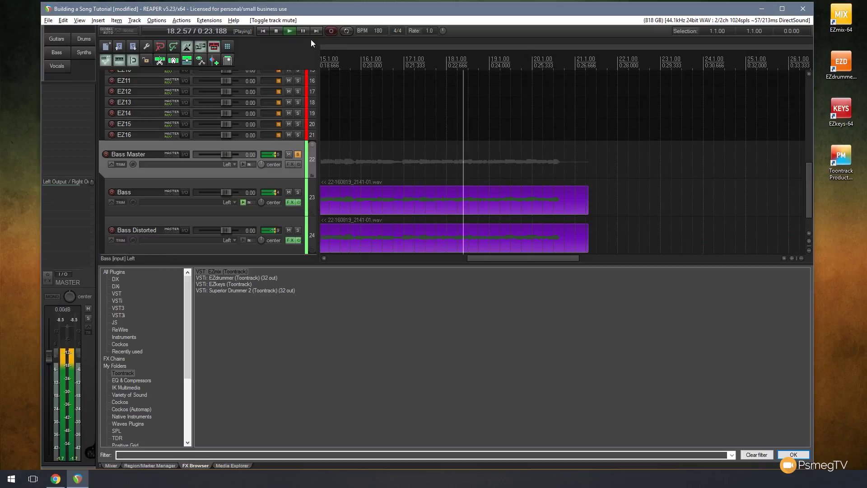
- Compare Bass Distorted with its effects bypassed, then lower its volume to -20.9 dB
left_click(290, 31)
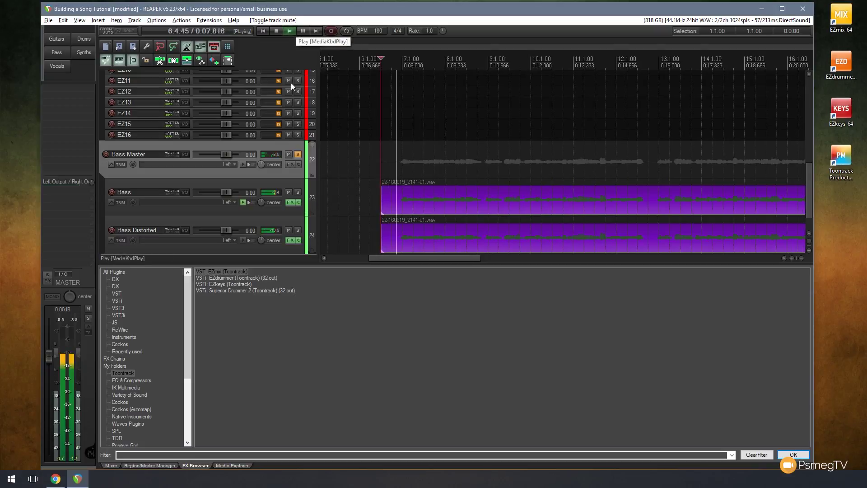
left_click(301, 240)
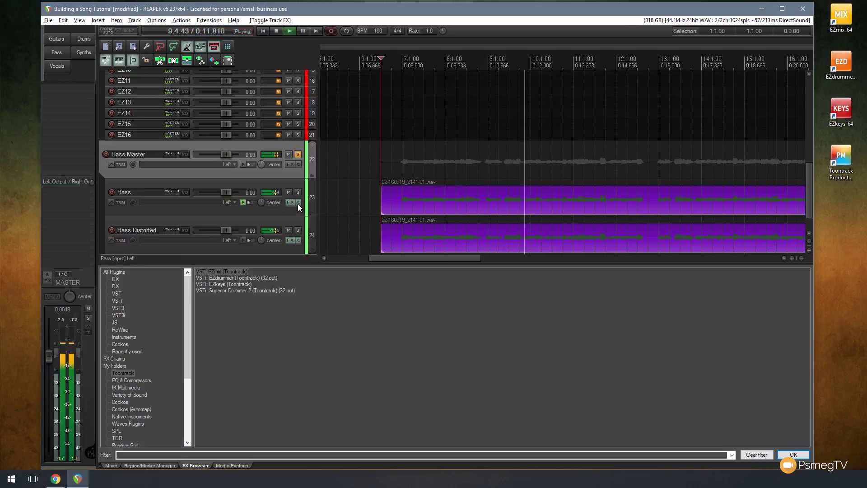
left_click(299, 239)
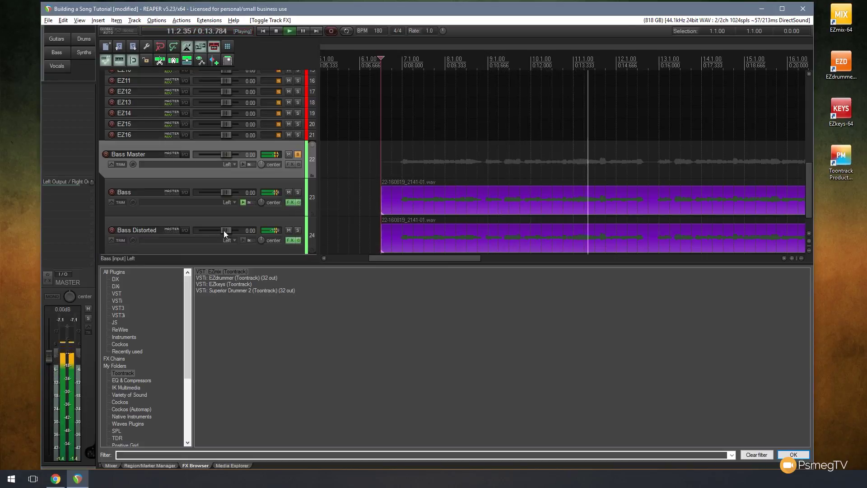
left_click_drag(223, 230, 210, 232)
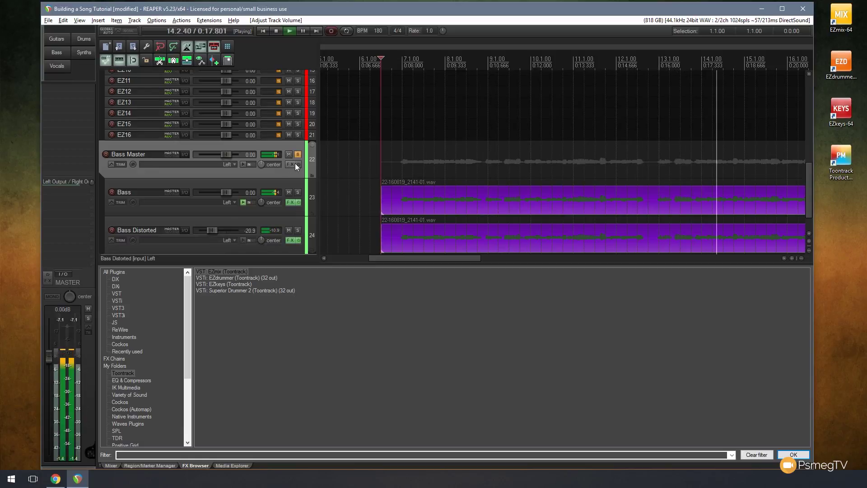
left_click(279, 30)
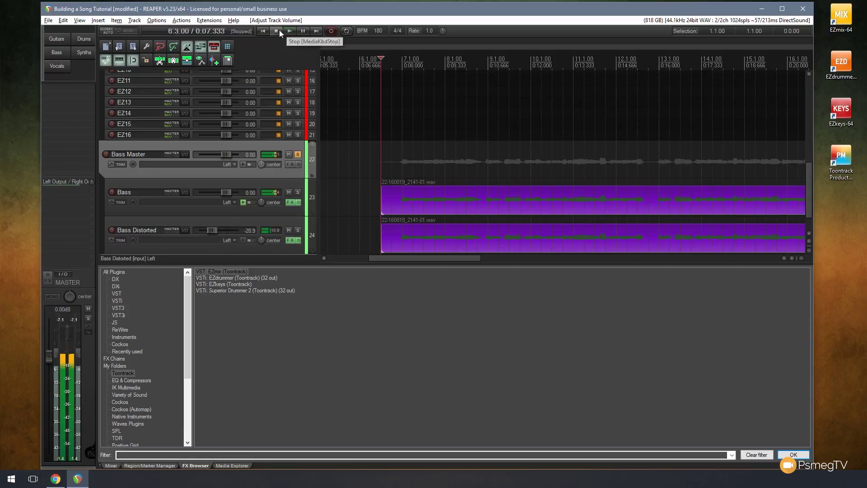
- Unsolo Bass Master and show the mixer strips to check bass peaks near -7.1 dB during playback
key("F6")
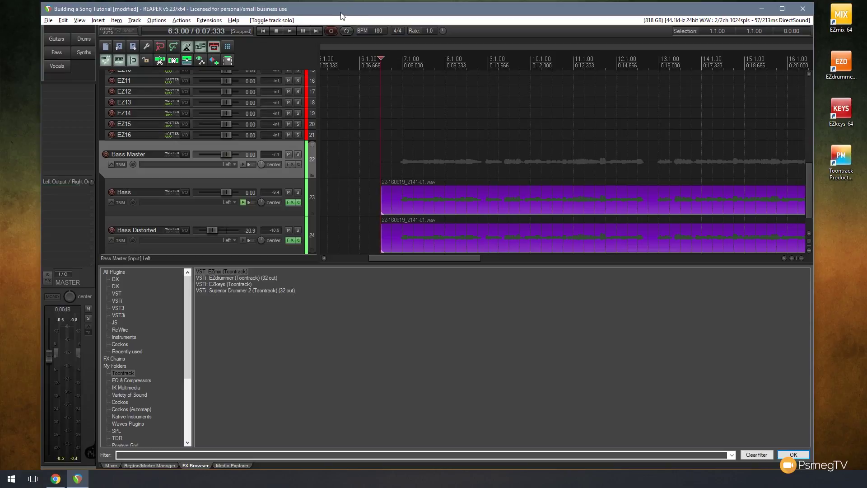
left_click(287, 30)
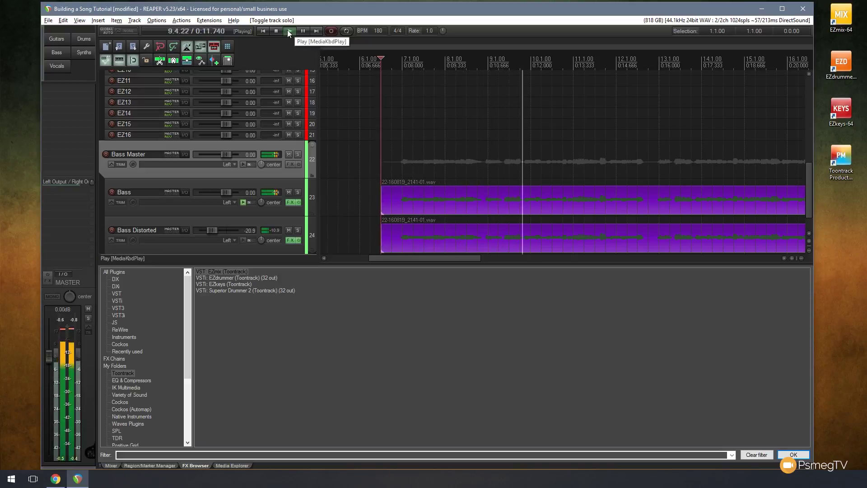
left_click(112, 465)
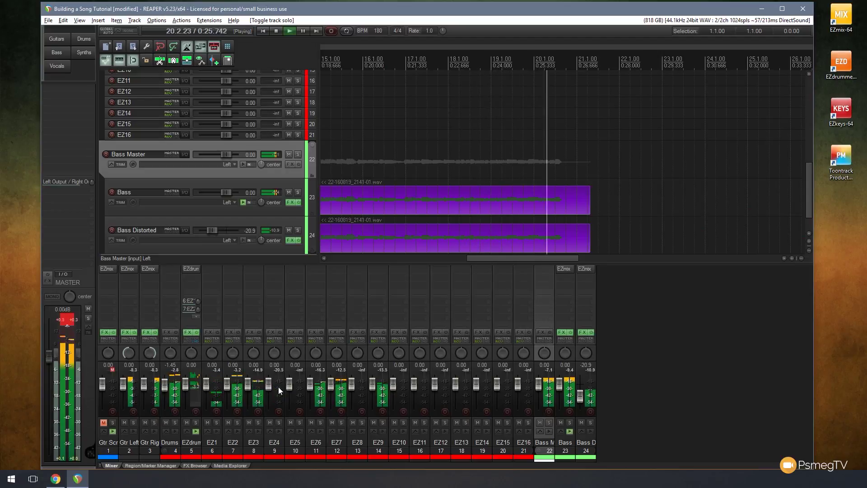
key("space")
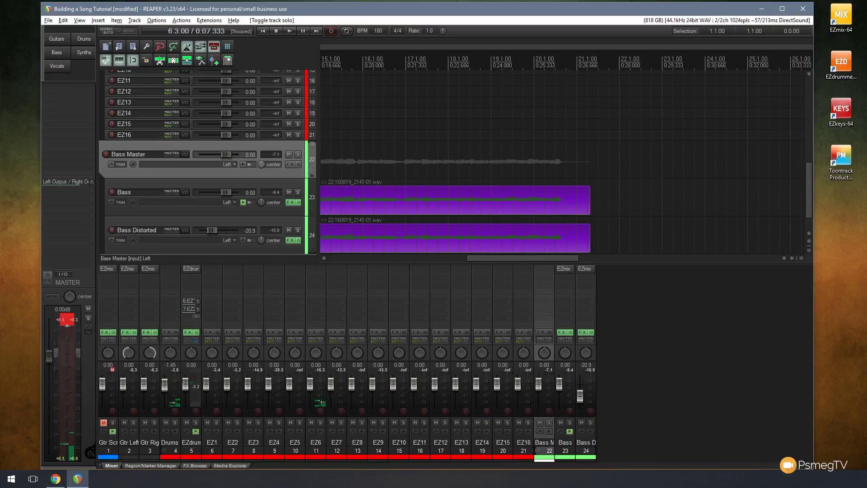
- Reset the master channel's red clip peak readouts back to -inf
left_click(71, 317)
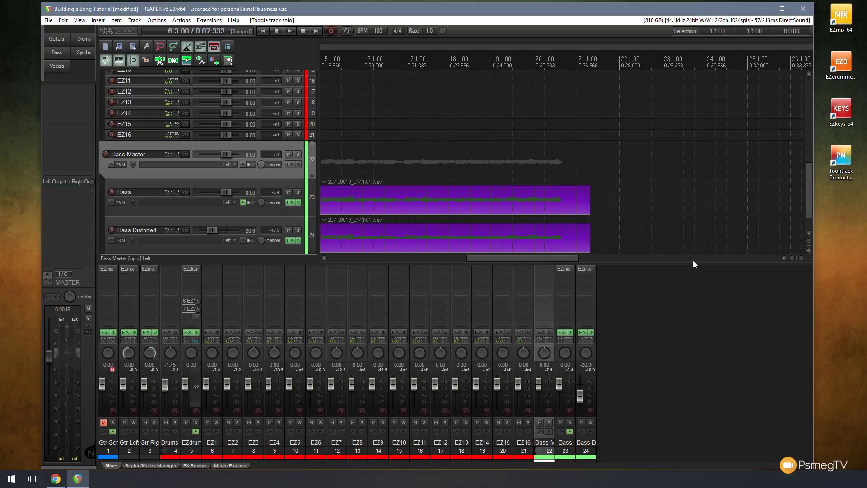
- Solo the Gtr Left track and move playback back to the project start
left_click_drag(809, 191, 793, 106)
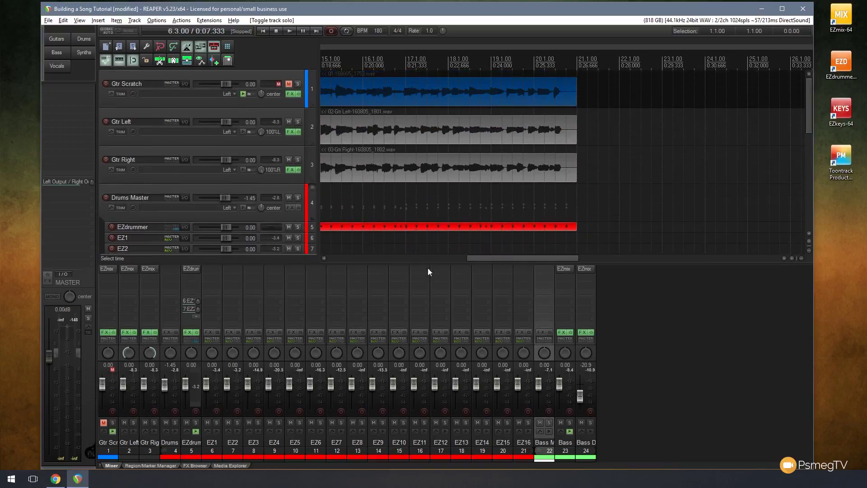
left_click_drag(490, 258, 351, 259)
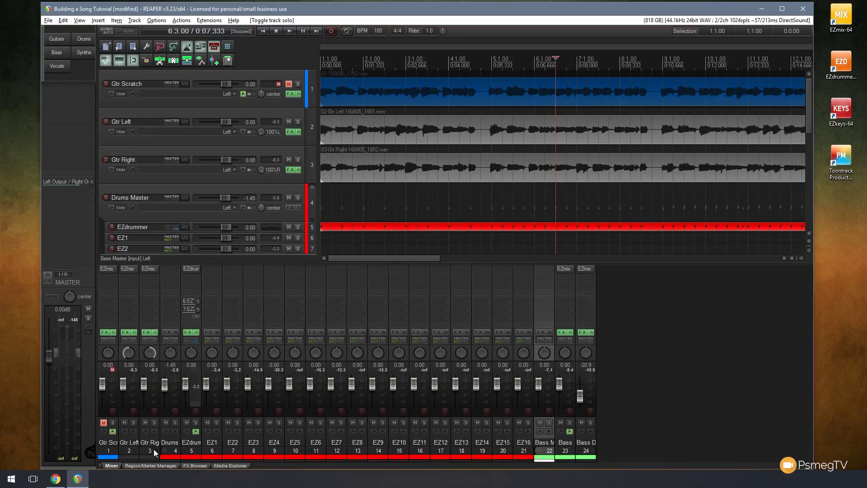
left_click(299, 122)
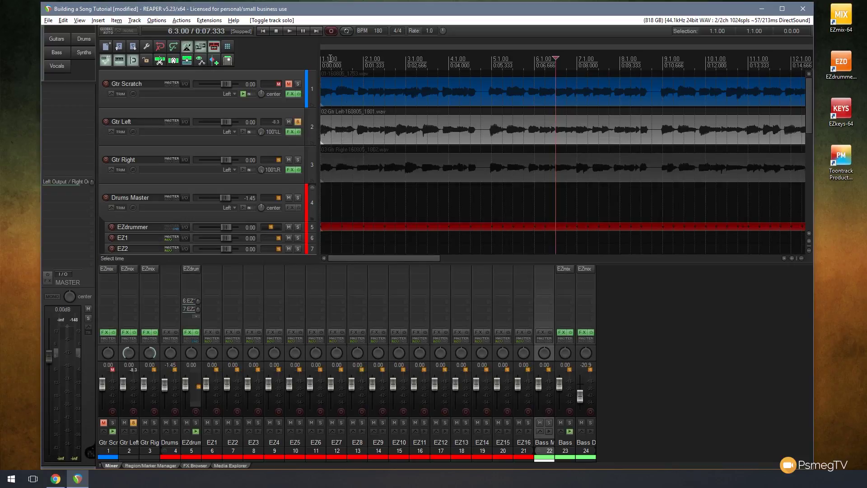
left_click(260, 30)
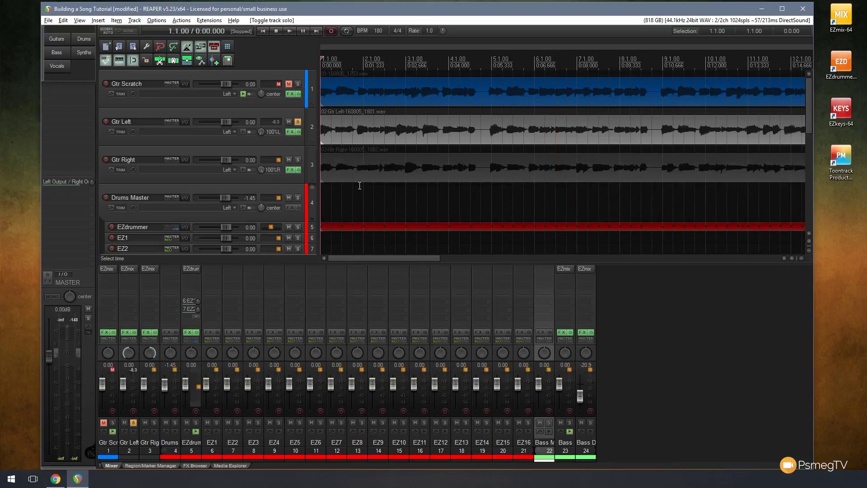
- Show Gtr Left's EZmix 2 window (Arg Gression preset) and move it right of the mixer
left_click(290, 132)
left_click(333, 36)
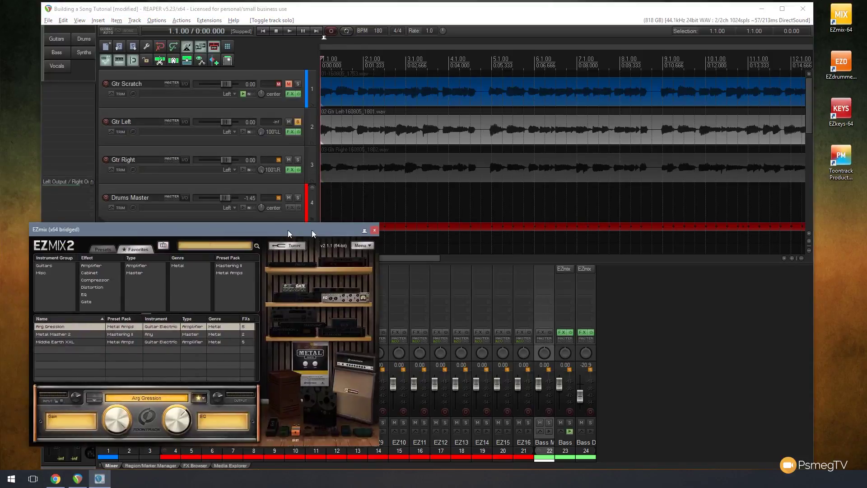
left_click_drag(288, 229, 395, 224)
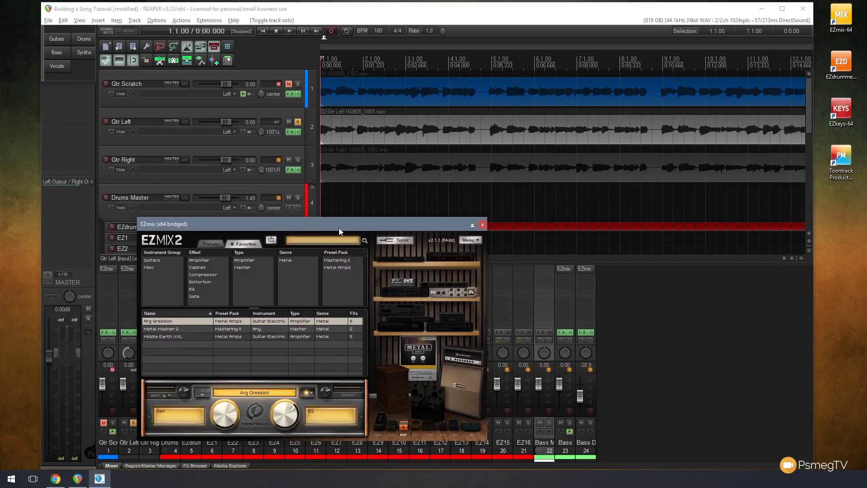
left_click_drag(338, 227, 538, 210)
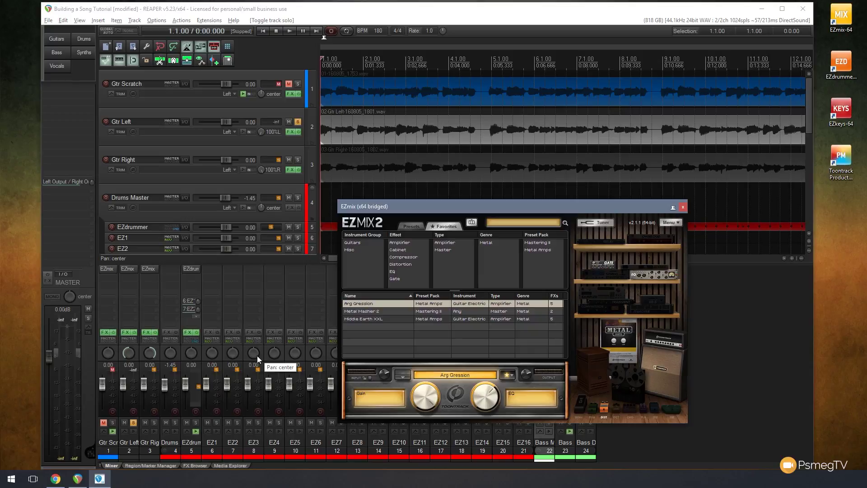
- While Gtr Left plays, lower its EZmix output to -5.1 dB and close the plugin
left_click(326, 142)
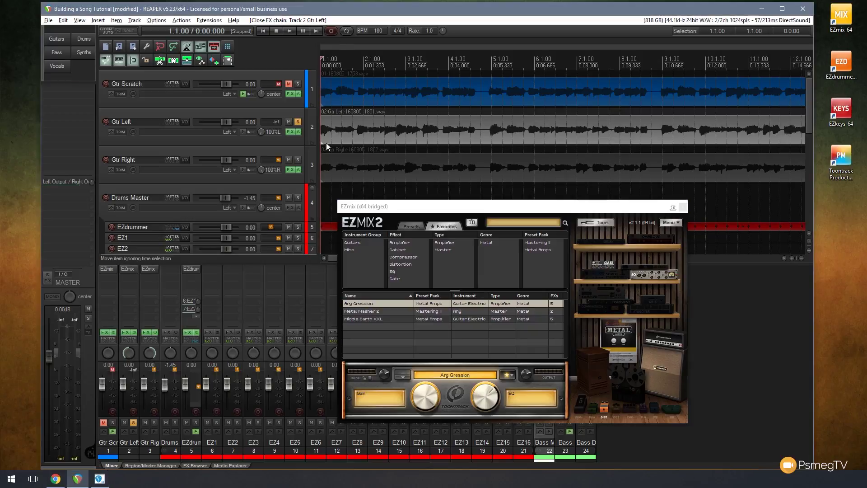
left_click(287, 31)
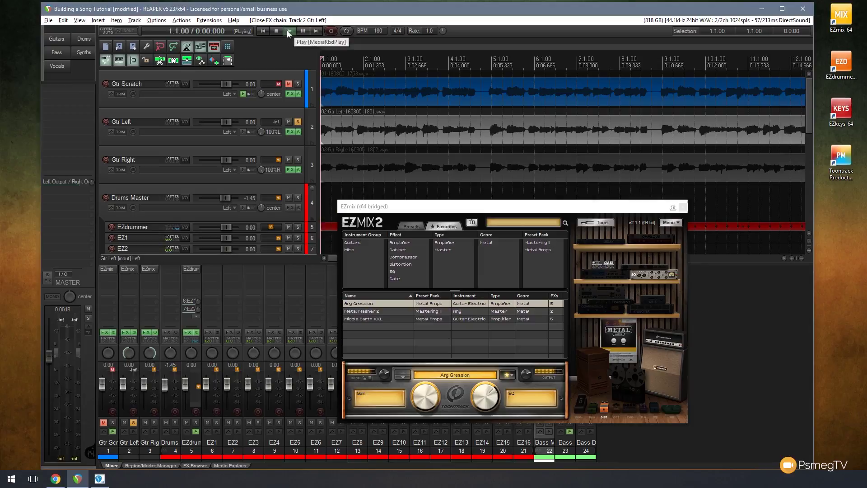
left_click(525, 376)
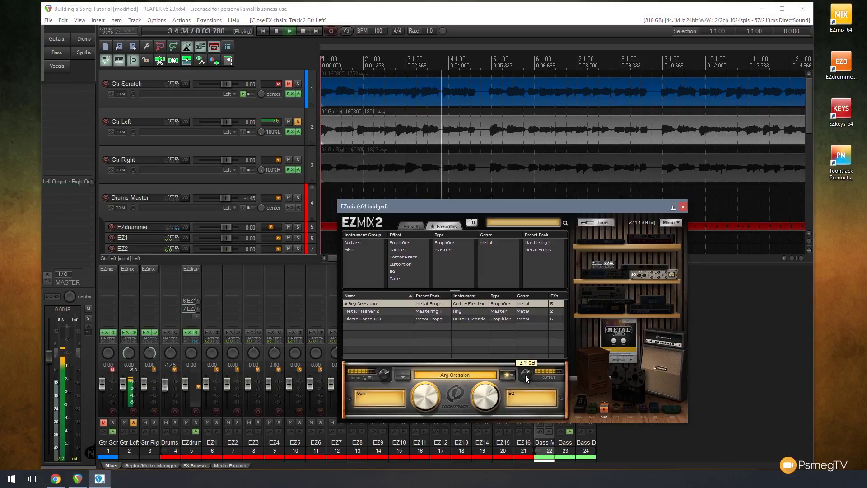
scroll(525, 375, "down", 2)
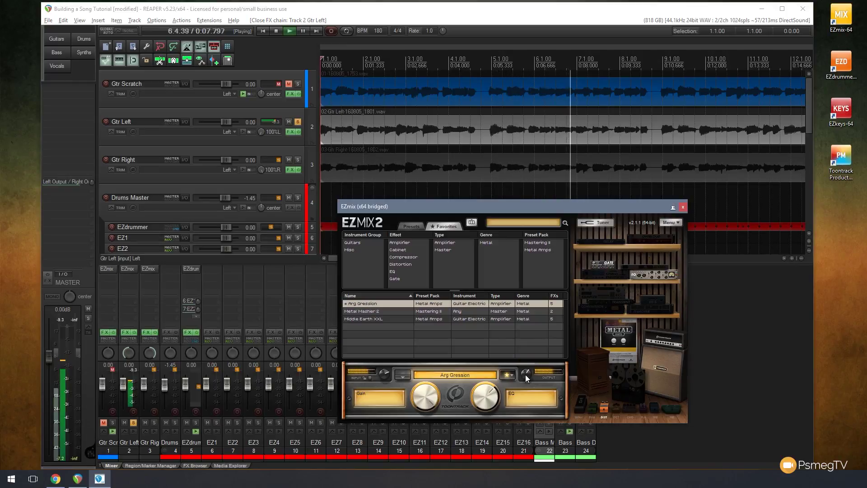
scroll(525, 374, "down", 1)
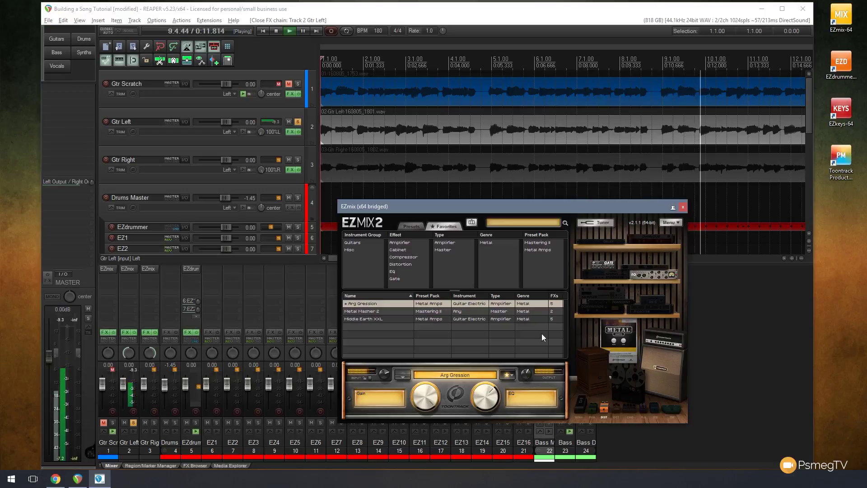
left_click(683, 207)
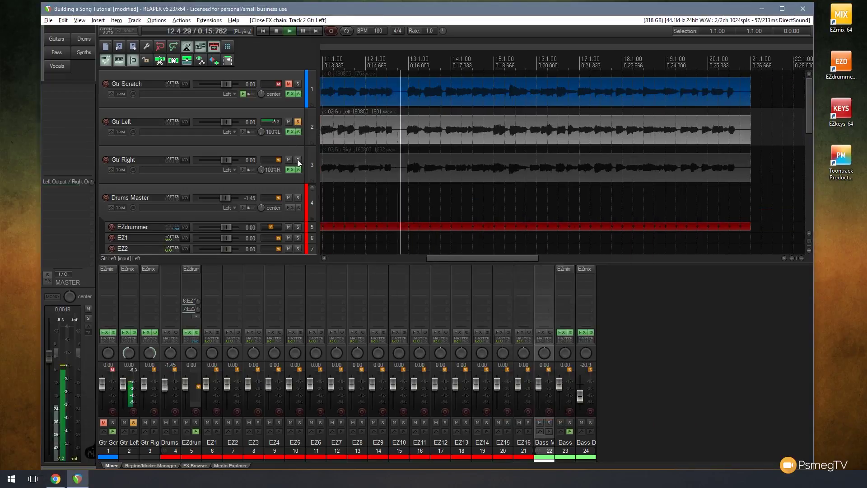
- Solo Gtr Right instead of Gtr Left and bring up its EZmix window off the tracks
key("Down")
key("s")
left_click(297, 122)
key("space")
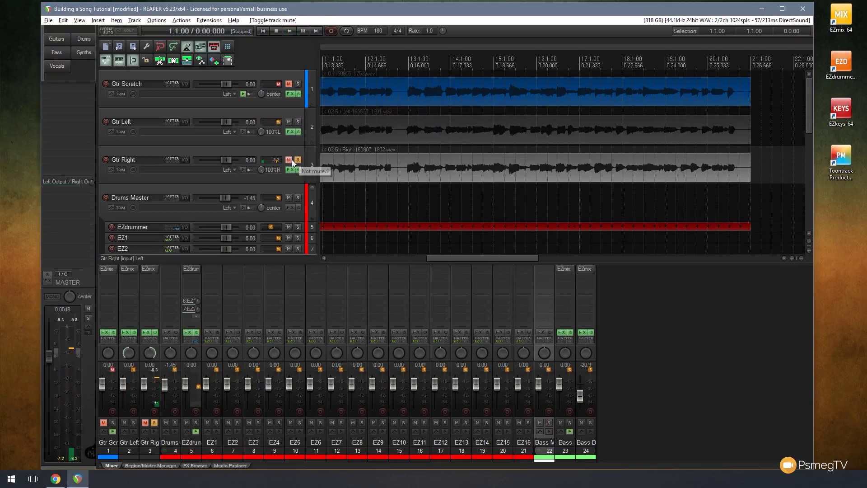
left_click(292, 170)
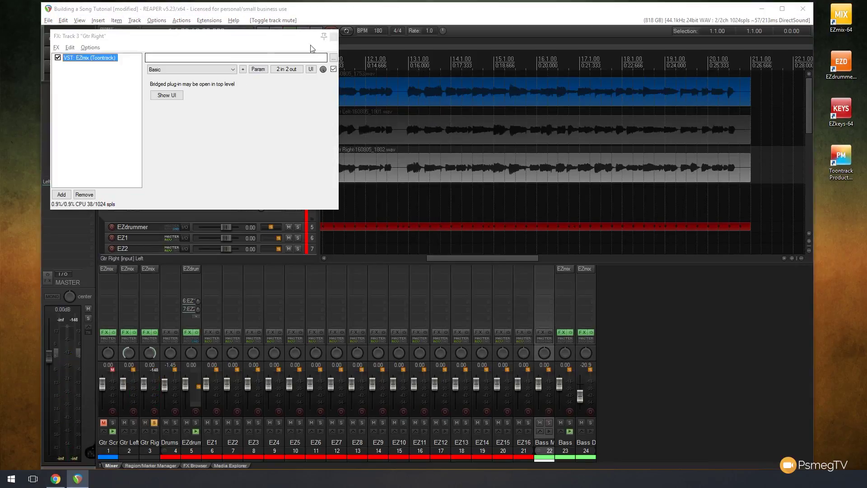
left_click(292, 169)
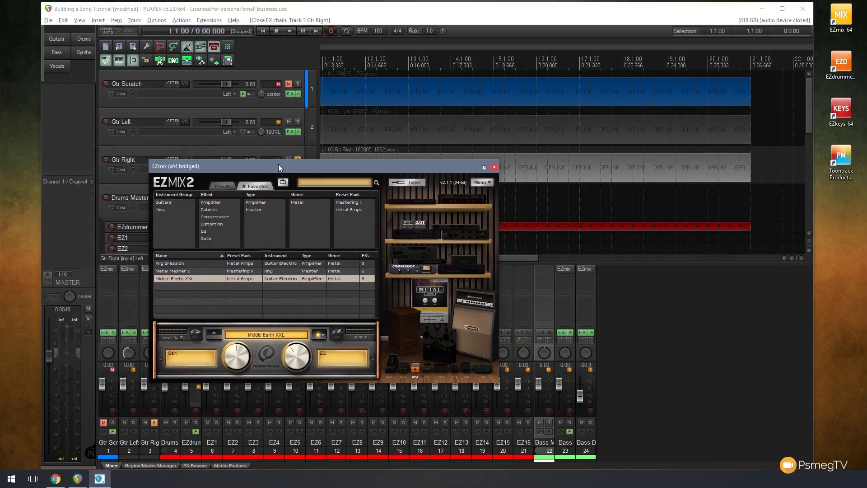
left_click_drag(278, 167, 497, 201)
- Play from the start, lower Gtr Right's EZmix output to -4.1 dB, and solo Gtr Left too
left_click(264, 30)
left_click(289, 30)
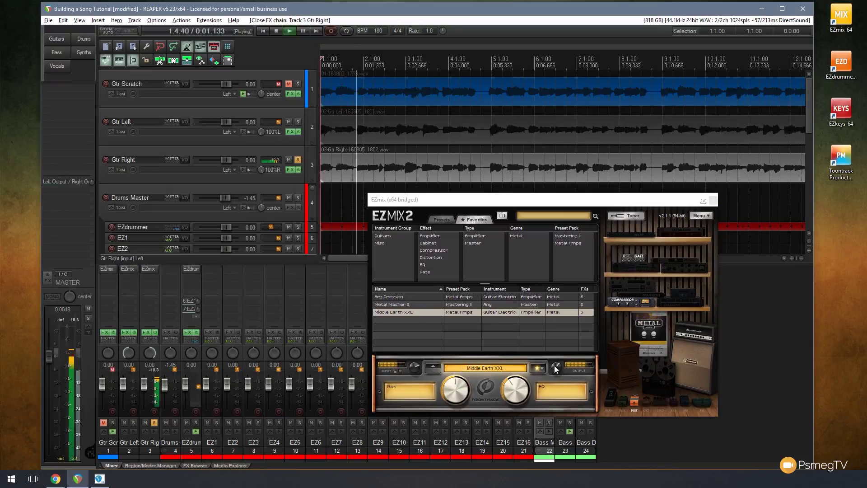
left_click_drag(556, 365, 555, 369)
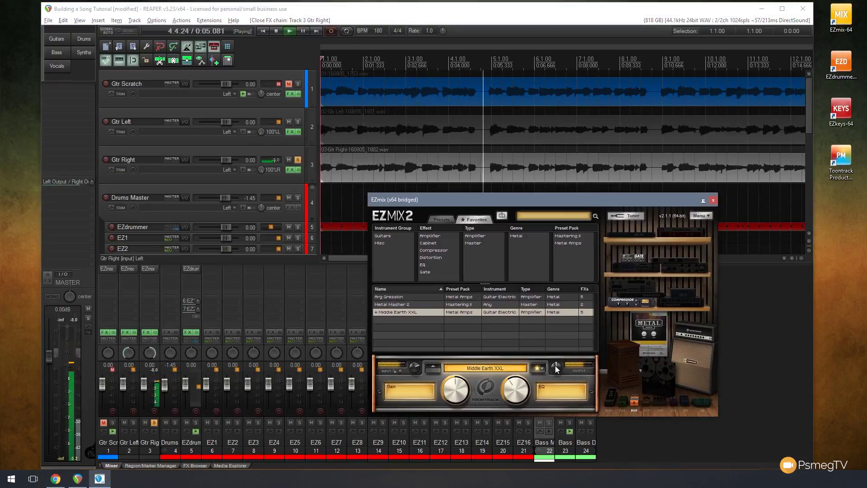
left_click(297, 122)
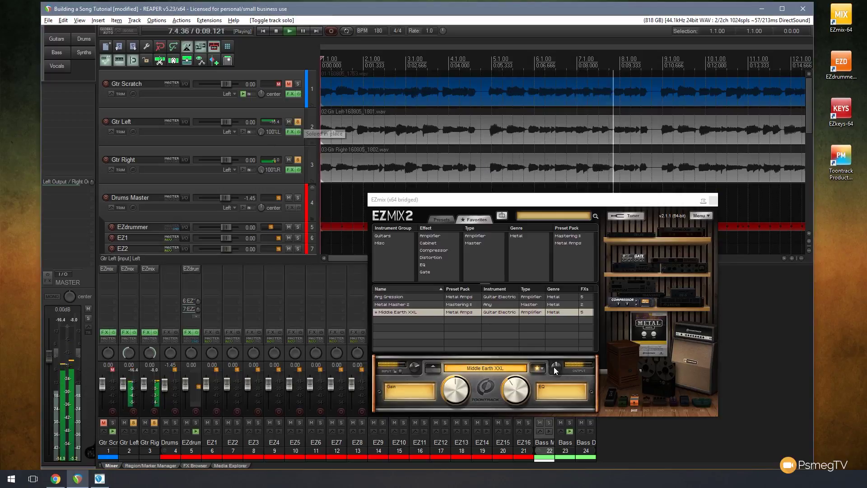
mouse_move(554, 366)
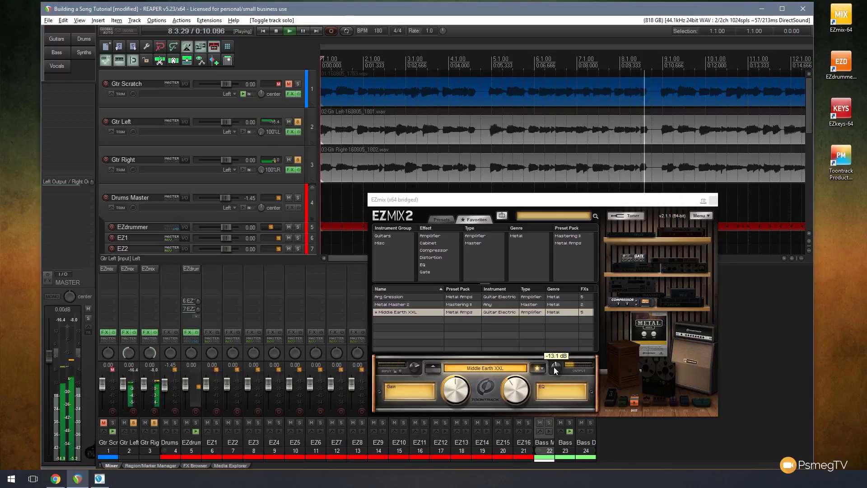
left_click(713, 200)
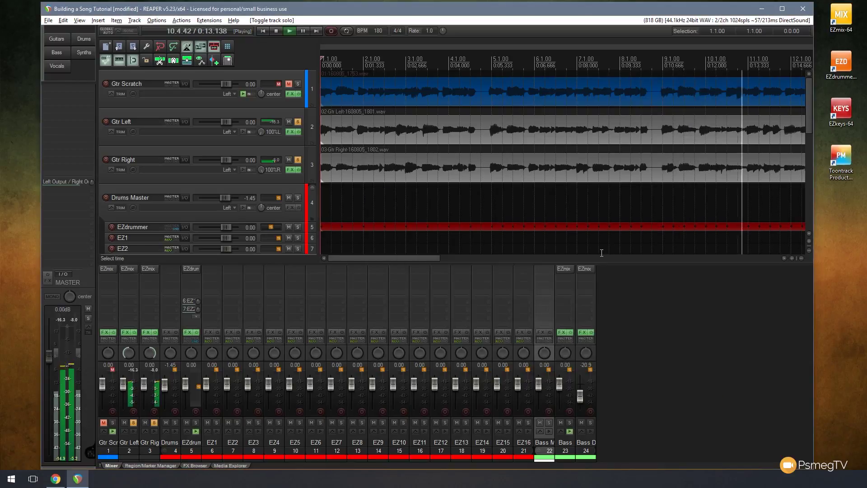
key("space")
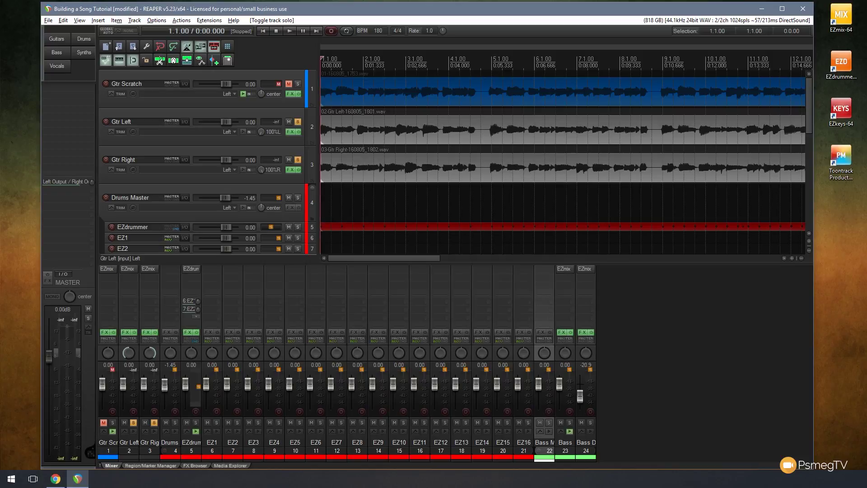
- Solo the Bass Master bus and bring up the Bass track's EZmix window beside the tracks
left_click_drag(809, 115, 807, 217)
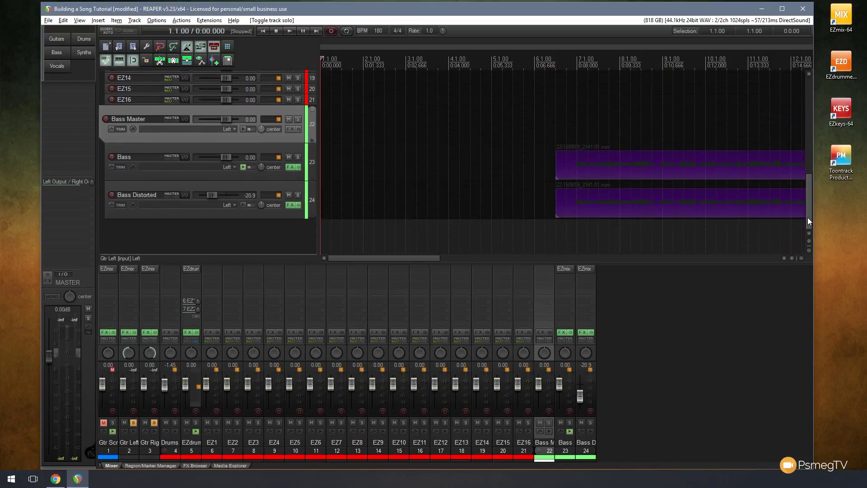
left_click(297, 119)
left_click(289, 168)
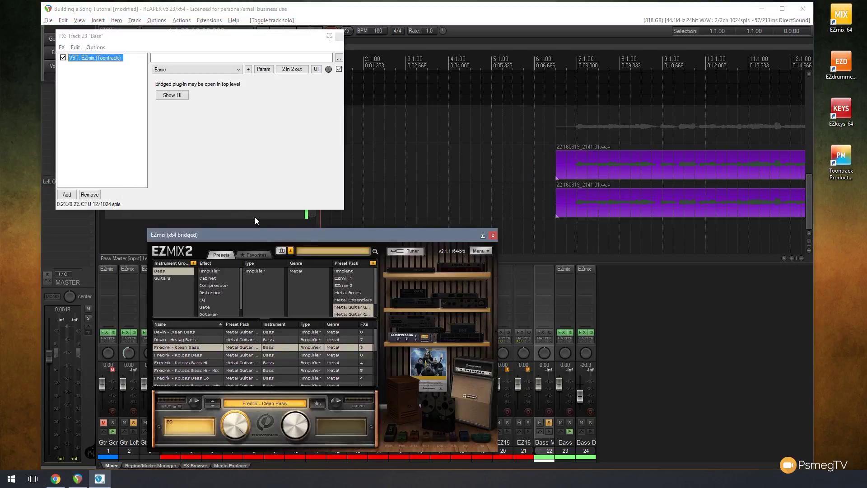
left_click(338, 36)
left_click_drag(307, 233, 377, 227)
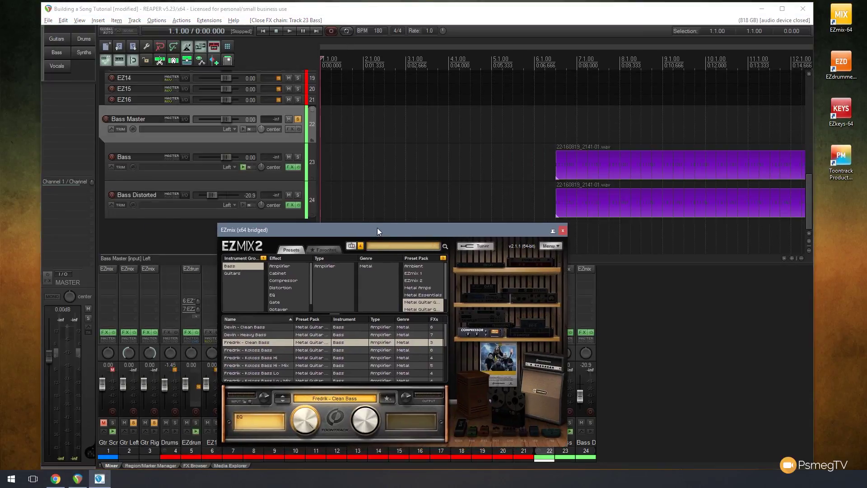
- Play the song from bar 6, toggling solo on track 3 to hear the bass
left_click(264, 31)
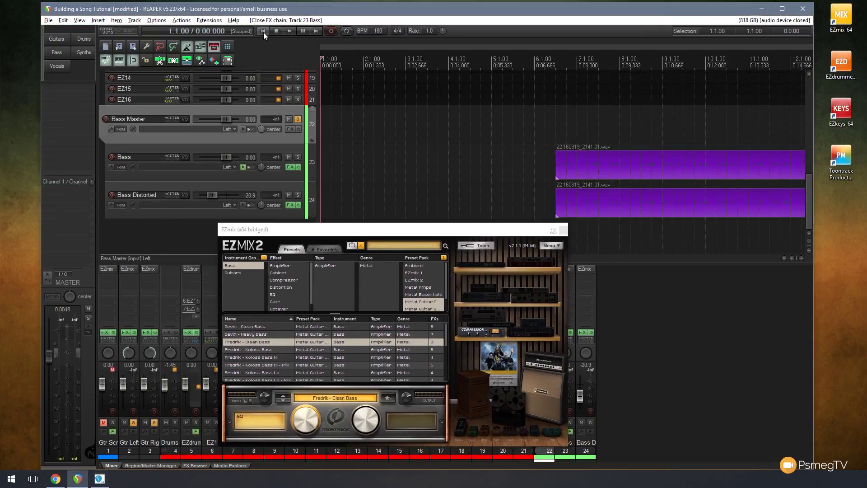
left_click(565, 113)
left_click(289, 31)
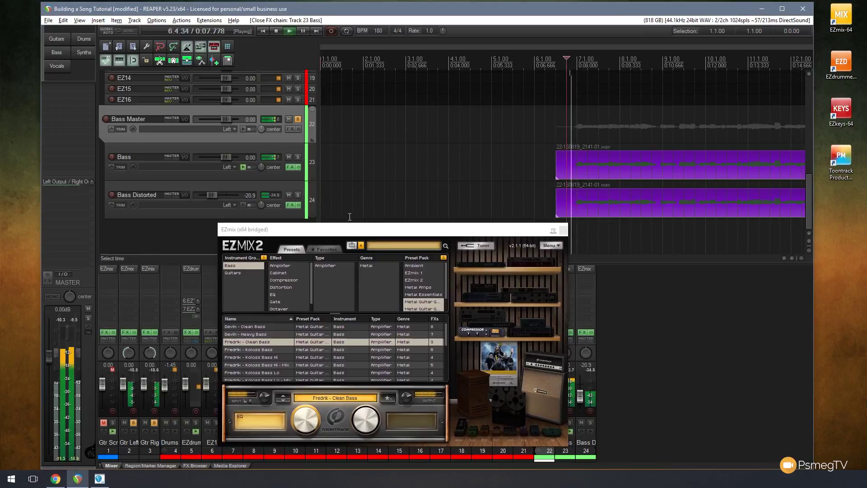
key("space")
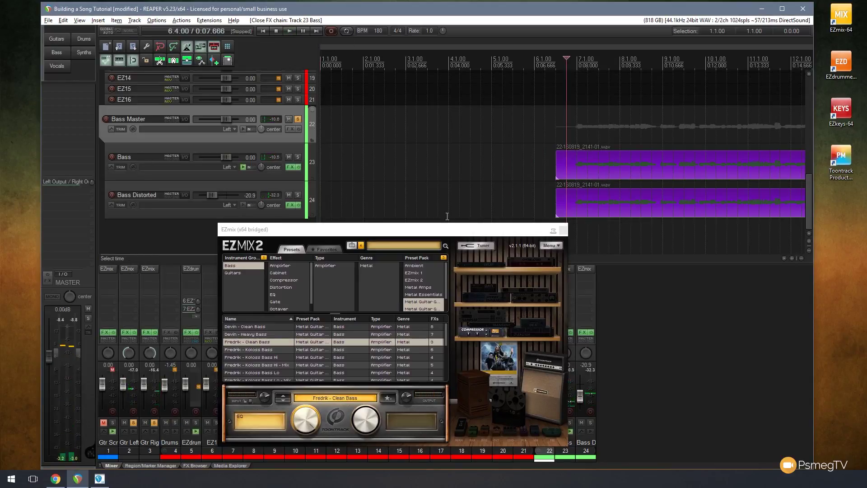
key("F6")
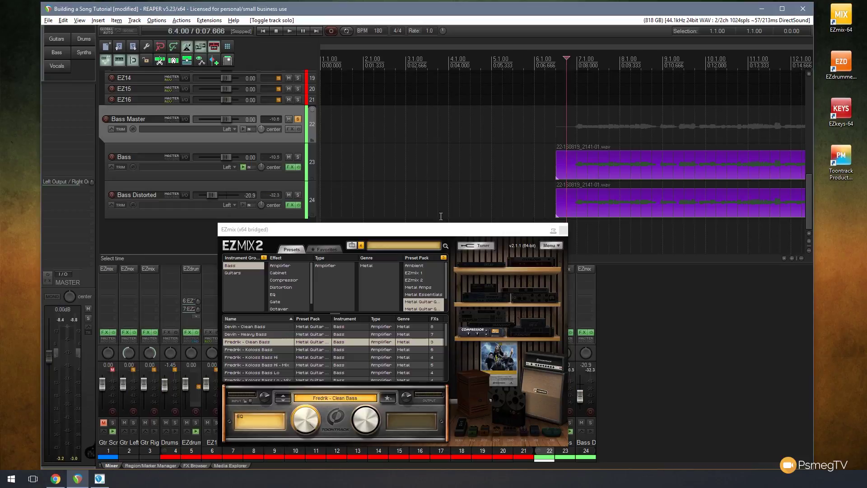
key("space")
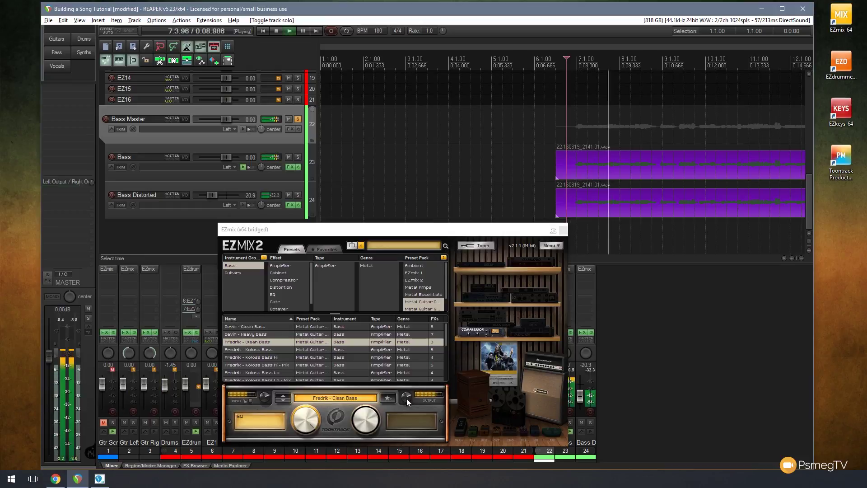
- Turn the Bass EZmix output down to about -6.5 dB and replay to check the level
left_click_drag(406, 398, 402, 407)
left_click(96, 324)
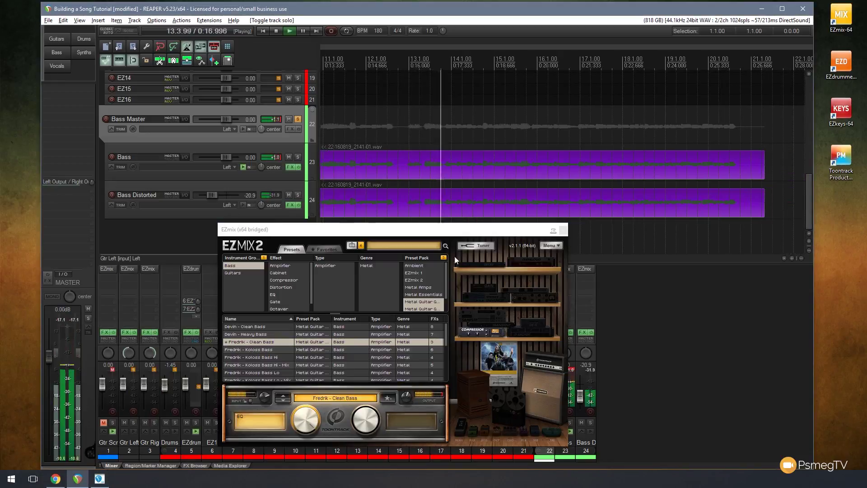
left_click_drag(343, 229, 357, 220)
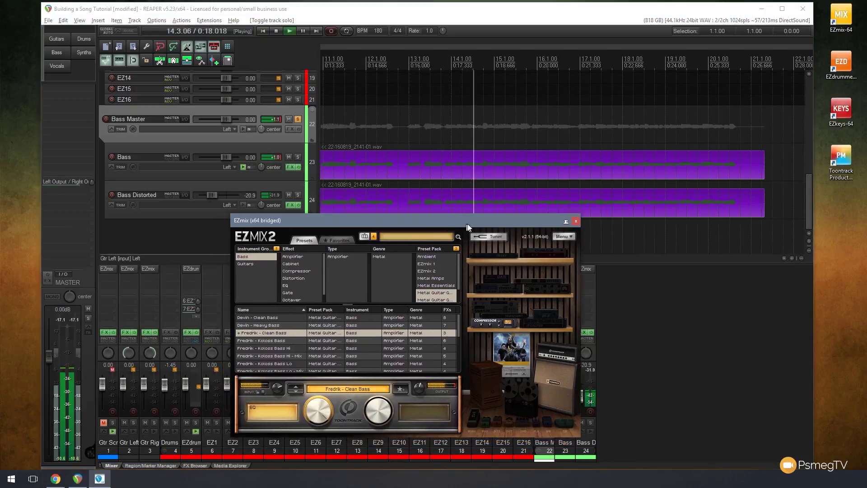
left_click(280, 156)
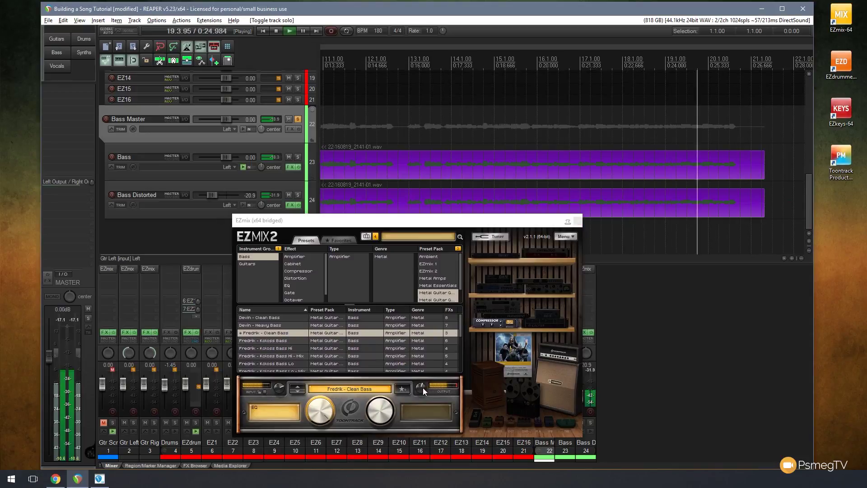
key("space")
mouse_move(423, 387)
key("space")
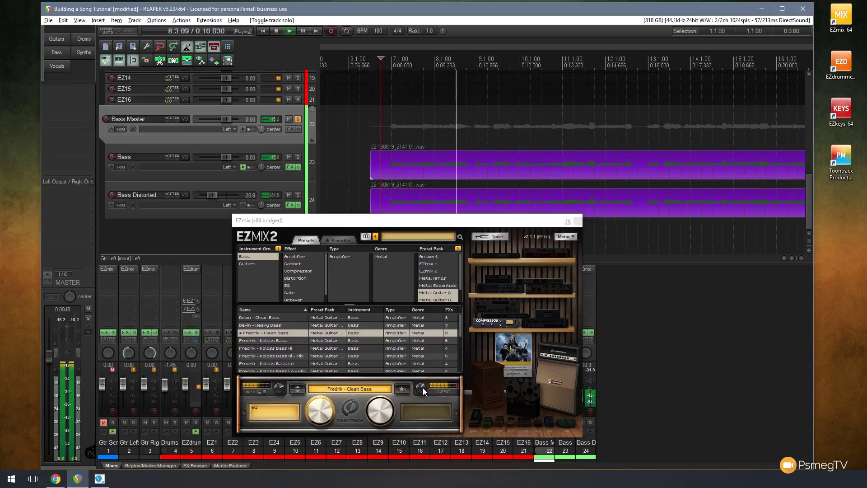
key("space")
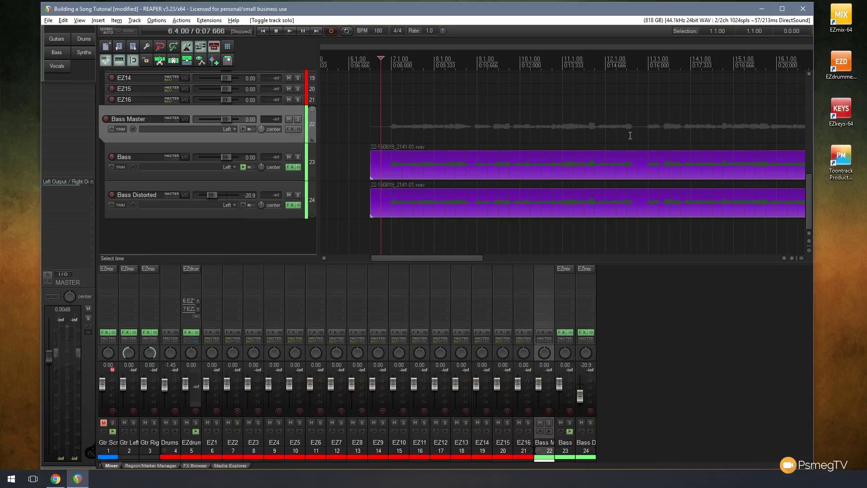
- Enlarge the EZdrummer track and show EZdrummer 2's mixer page, moved to the right
left_click_drag(808, 185, 809, 117)
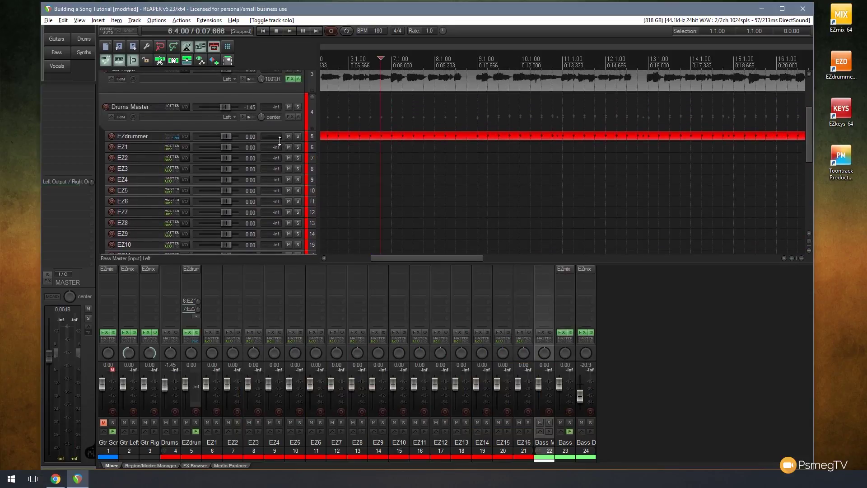
left_click_drag(280, 141, 305, 164)
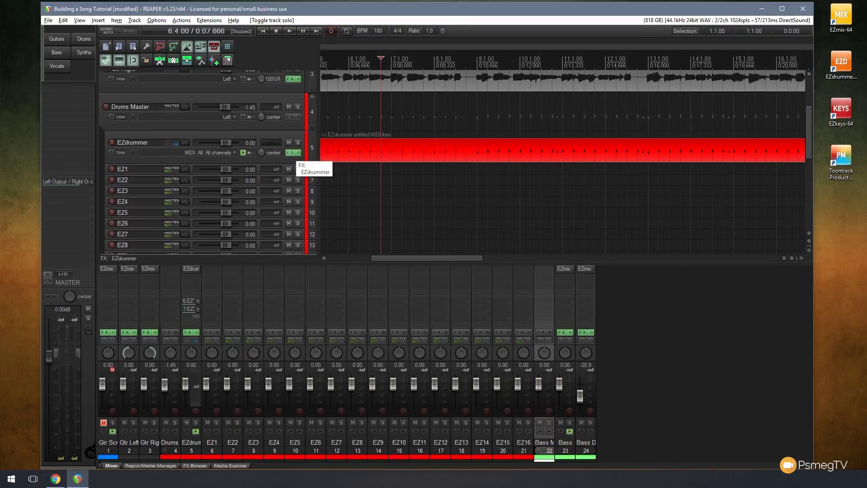
left_click(290, 152)
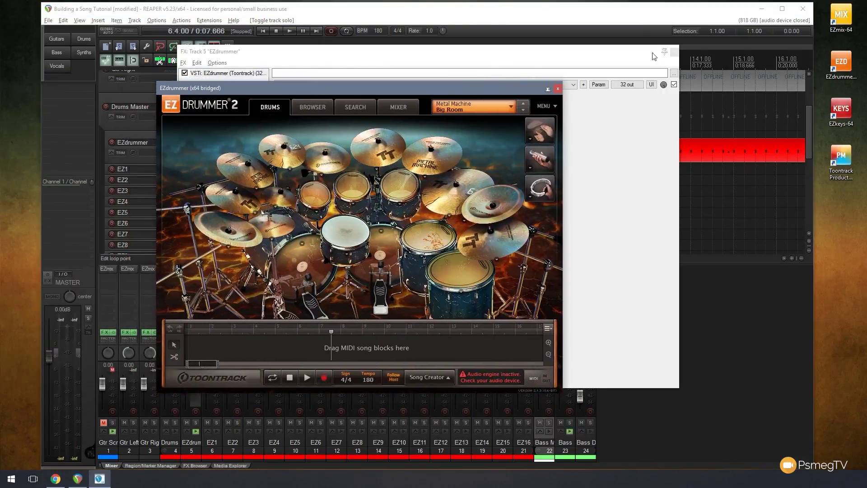
left_click(674, 52)
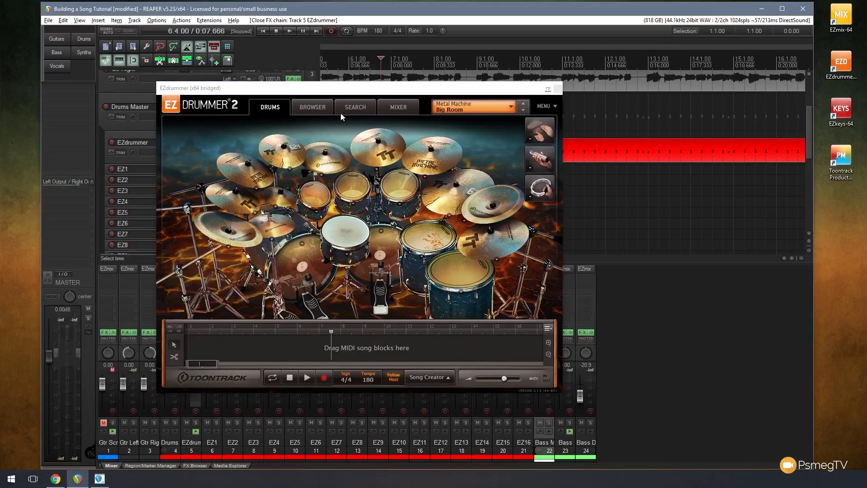
left_click(392, 108)
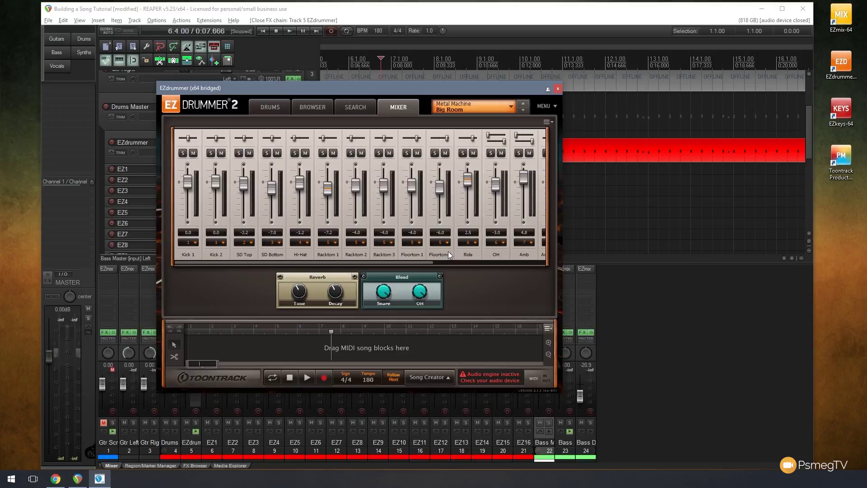
left_click_drag(387, 91, 548, 85)
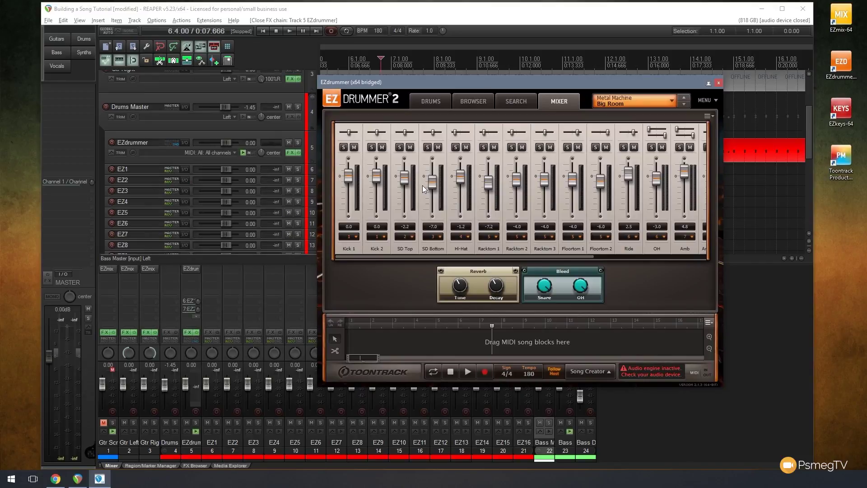
- Select Kick 1 and pull all linked EZdrummer channel faders down by about 3.5 dB
left_click(354, 214)
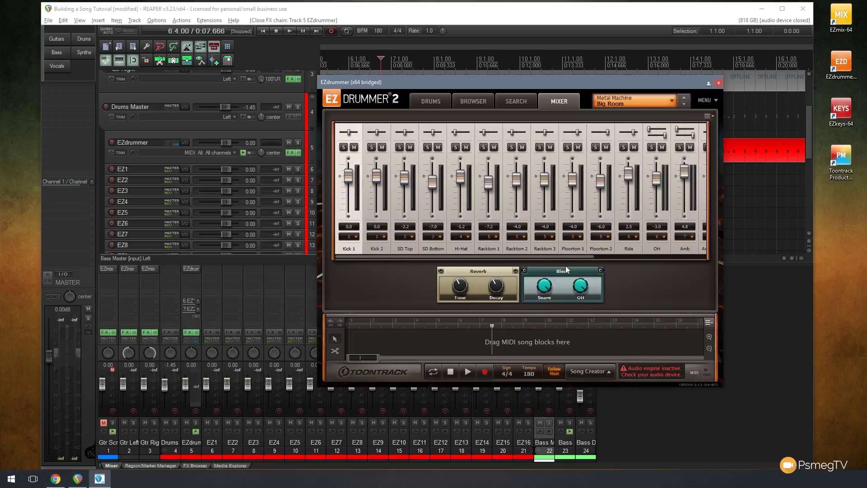
left_click_drag(563, 256, 683, 259)
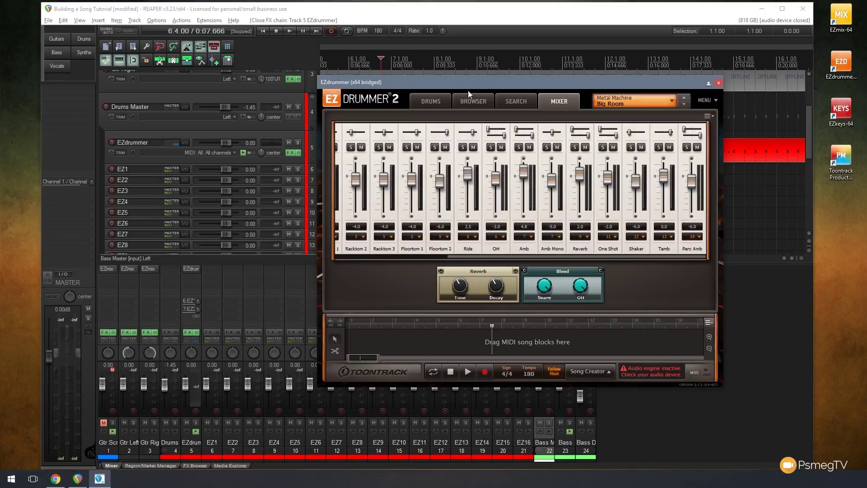
left_click_drag(468, 92, 518, 73)
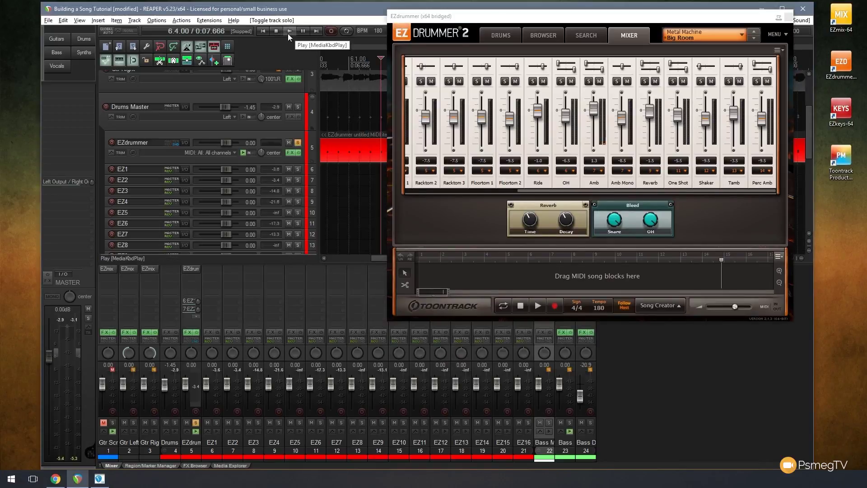
- During playback, trim the linked EZdrummer kit faders until Racktom 2 reads -9.4 dB, then close EZdrummer
left_click(289, 30)
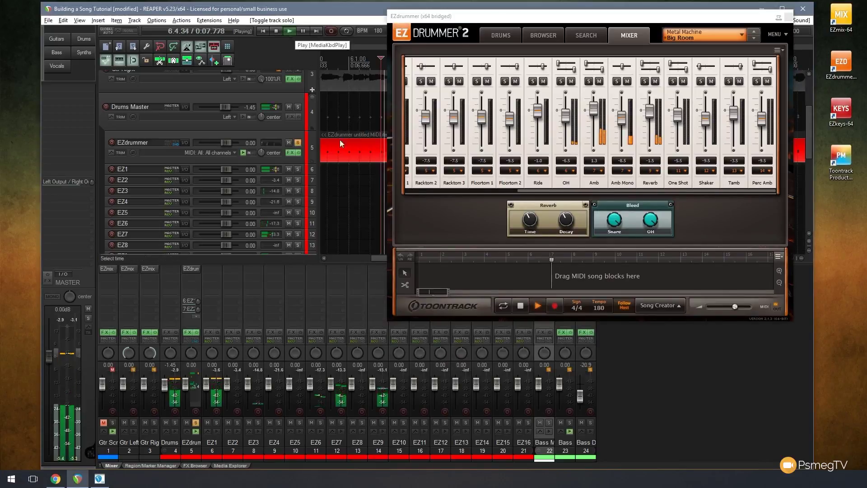
left_click(453, 122)
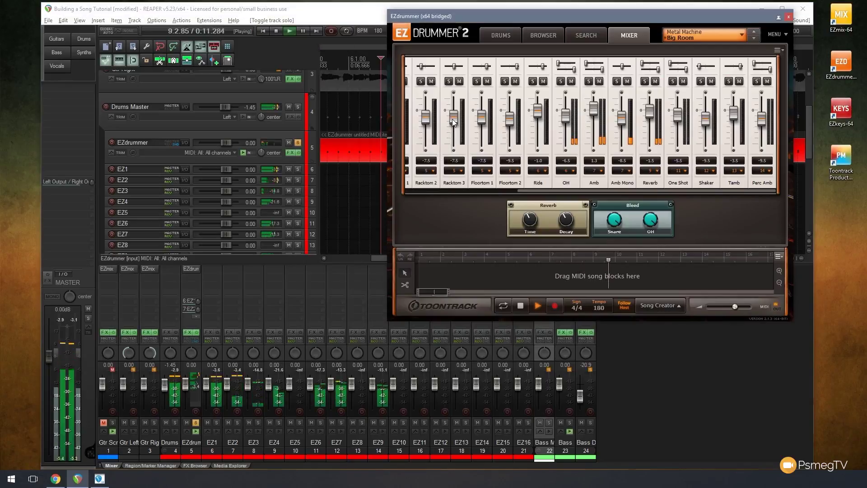
left_click_drag(453, 122, 455, 131)
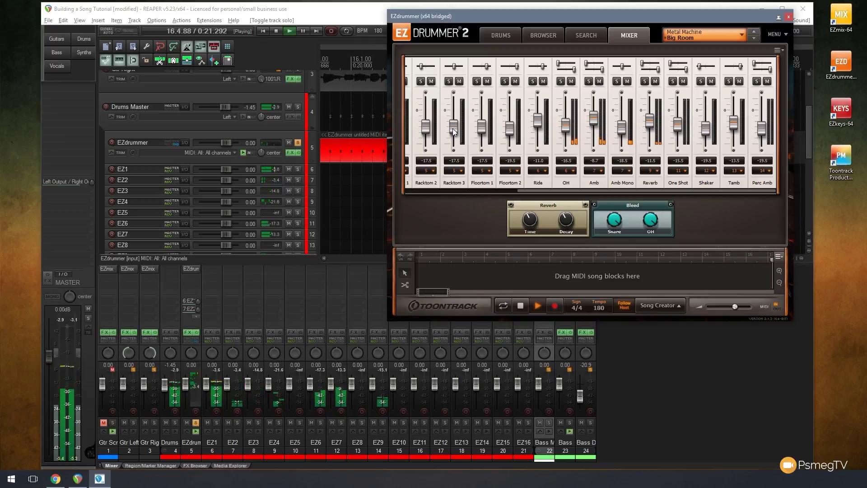
scroll(452, 128, "up", 2)
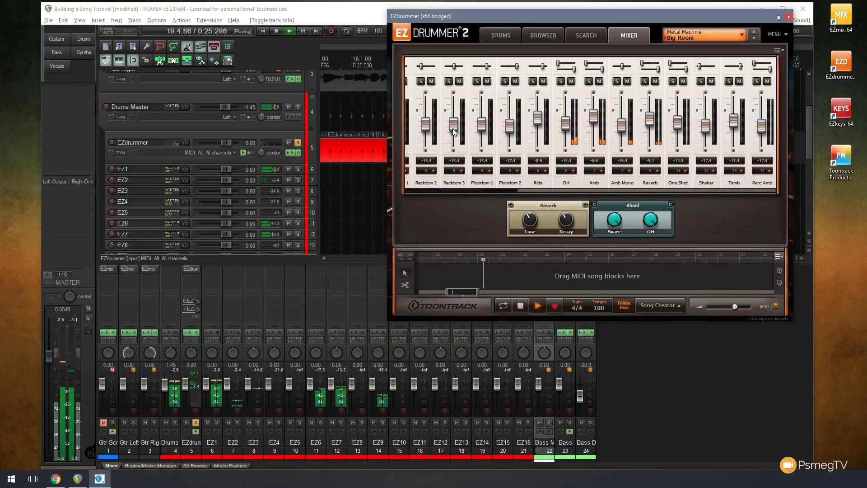
left_click(277, 32)
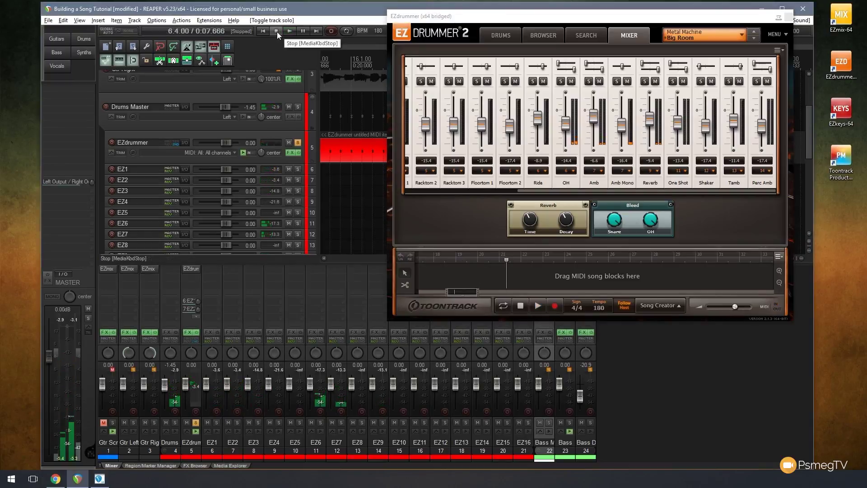
scroll(422, 87, "up", 6)
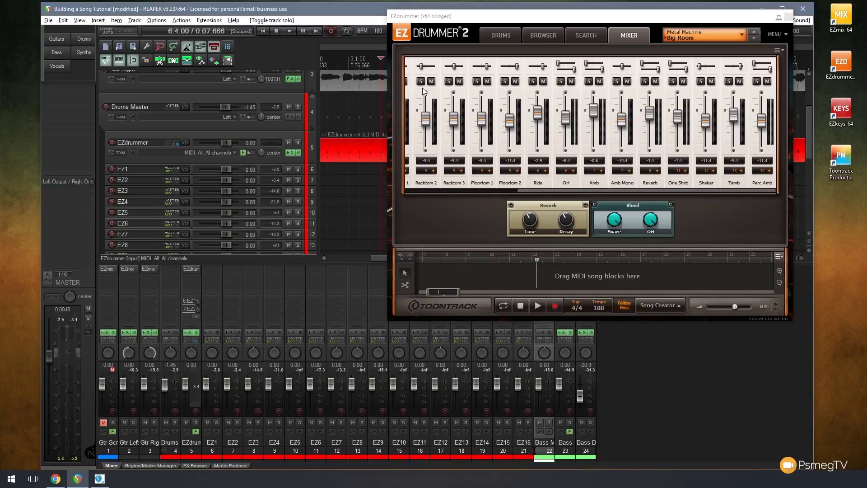
left_click(788, 17)
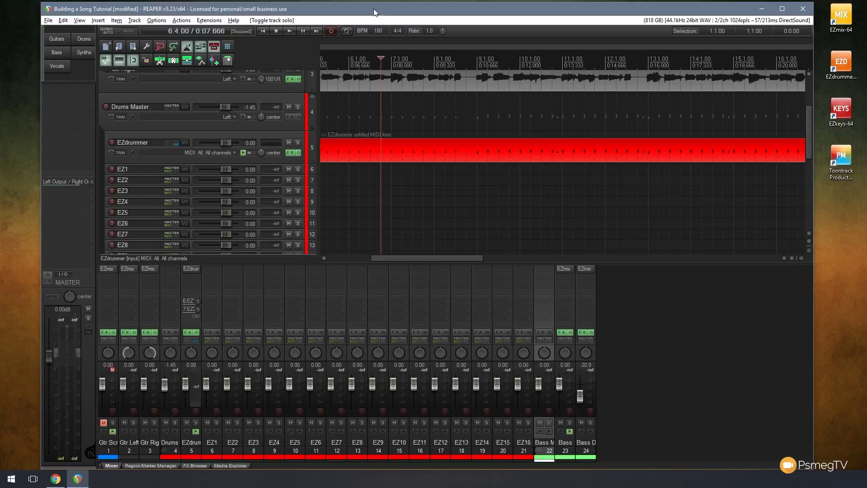
- While the mix plays, pull the Bass fader to -3.82 dB and the EZ1/EZ2 drum faders to -0.66 dB
key("space")
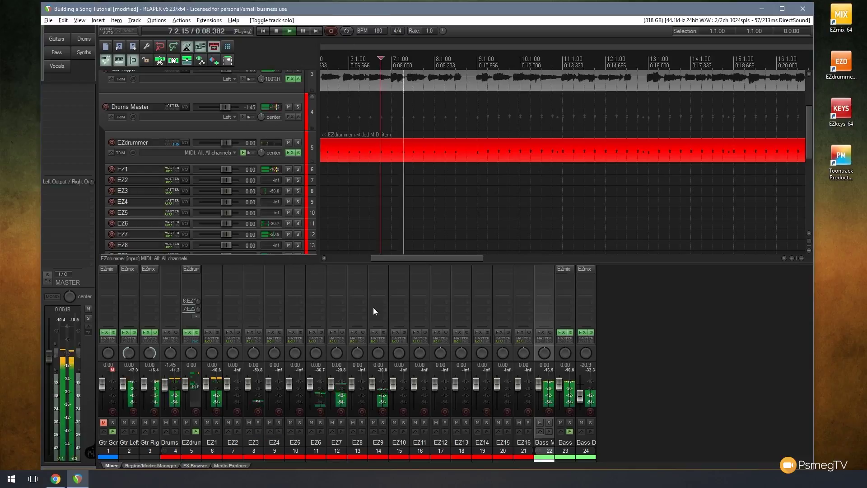
left_click(538, 386)
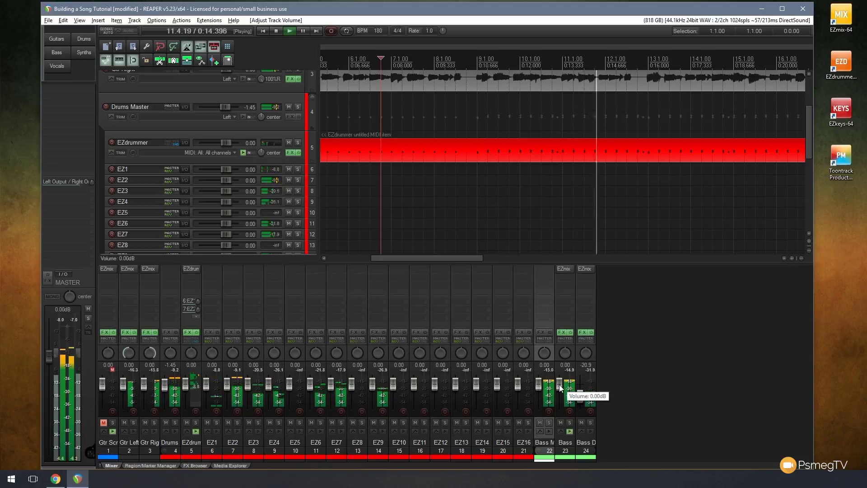
left_click_drag(559, 384, 559, 386)
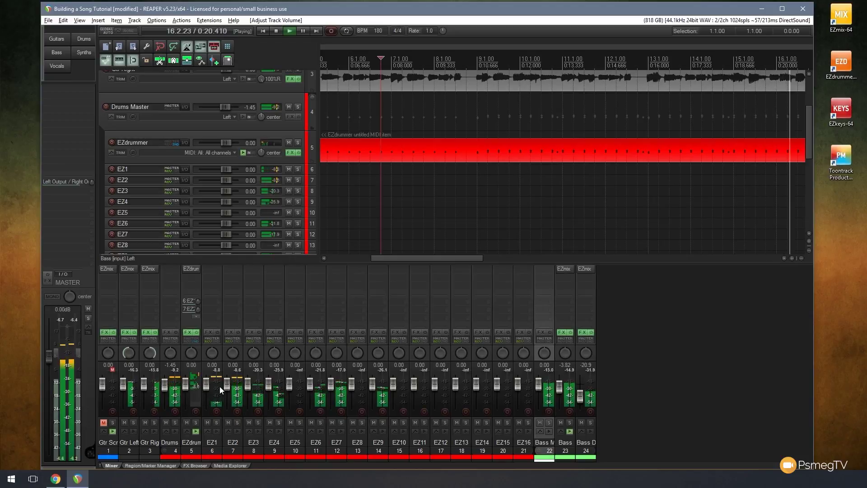
mouse_move(210, 386)
left_mouse_down()
mouse_move(228, 385)
mouse_move(205, 384)
left_mouse_up()
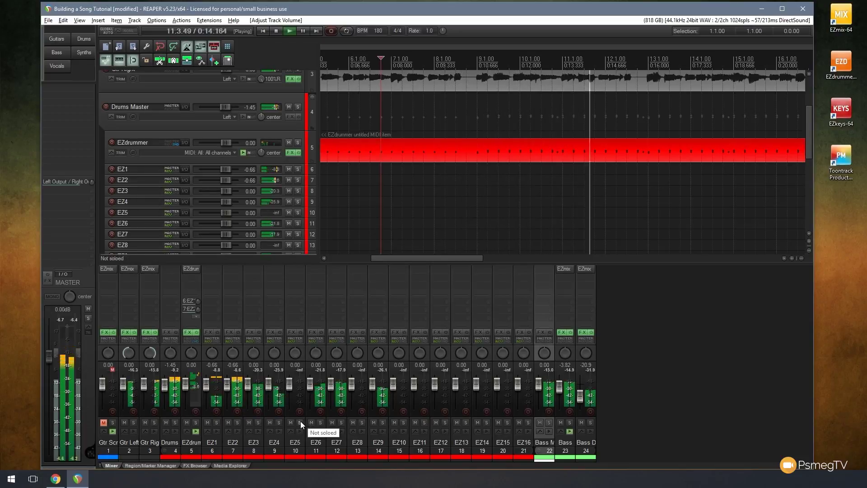
key("space")
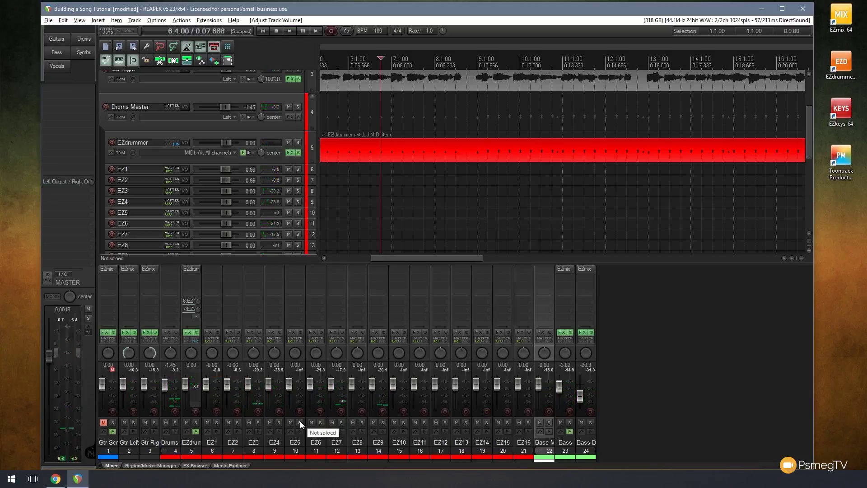